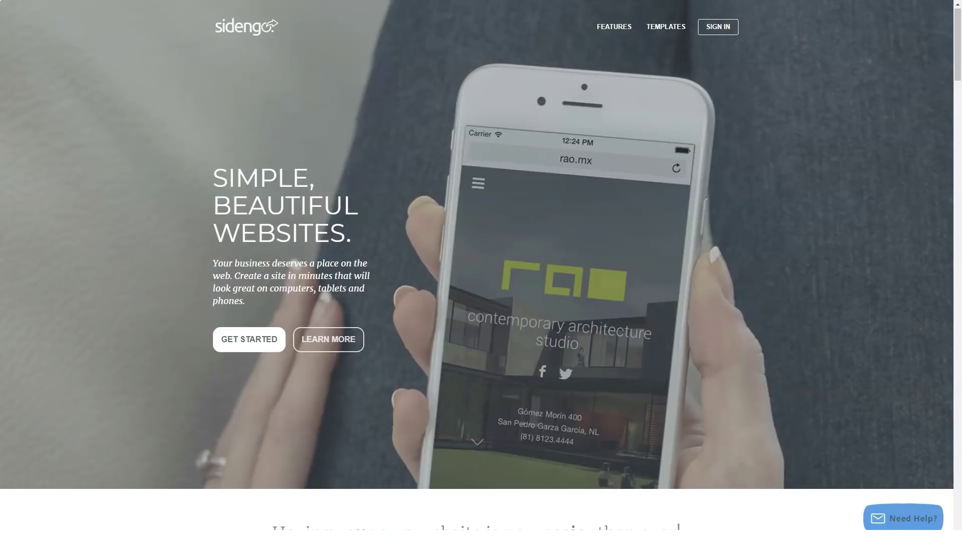
Look through the homepage's feature overview, product sections and press testimonials
scroll(481, 271, down, 4)
scroll(482, 271, down, 5)
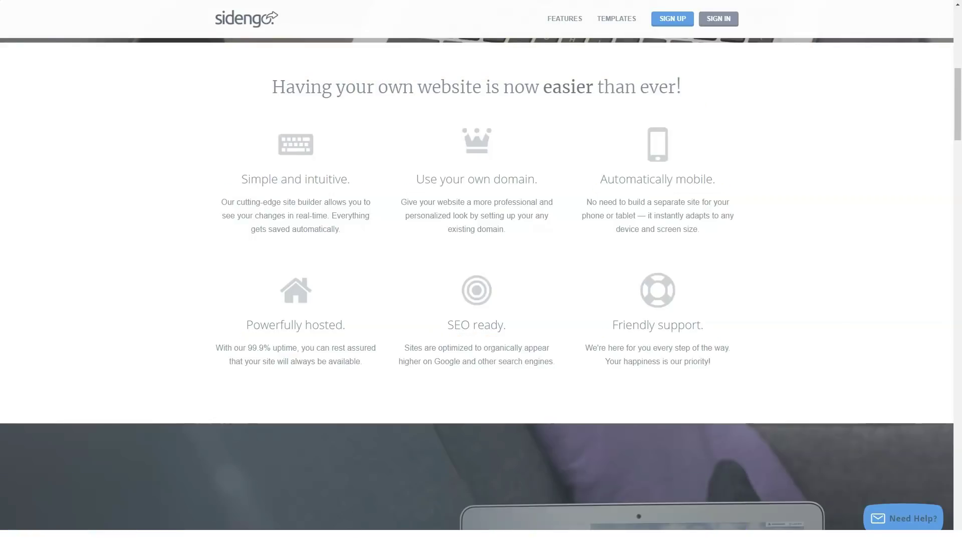
scroll(481, 284, down, 3)
scroll(481, 284, down, 5)
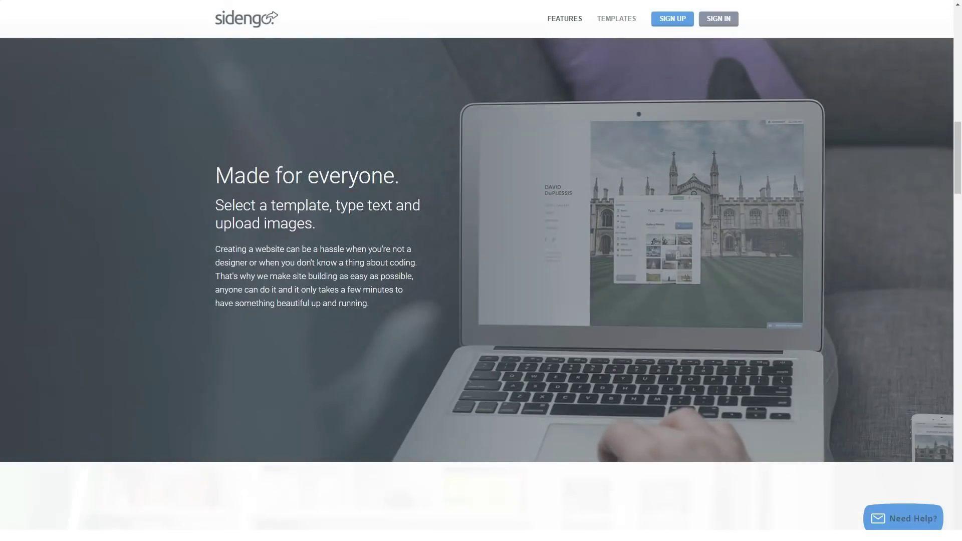
scroll(476, 251, down, 2)
scroll(476, 281, down, 6)
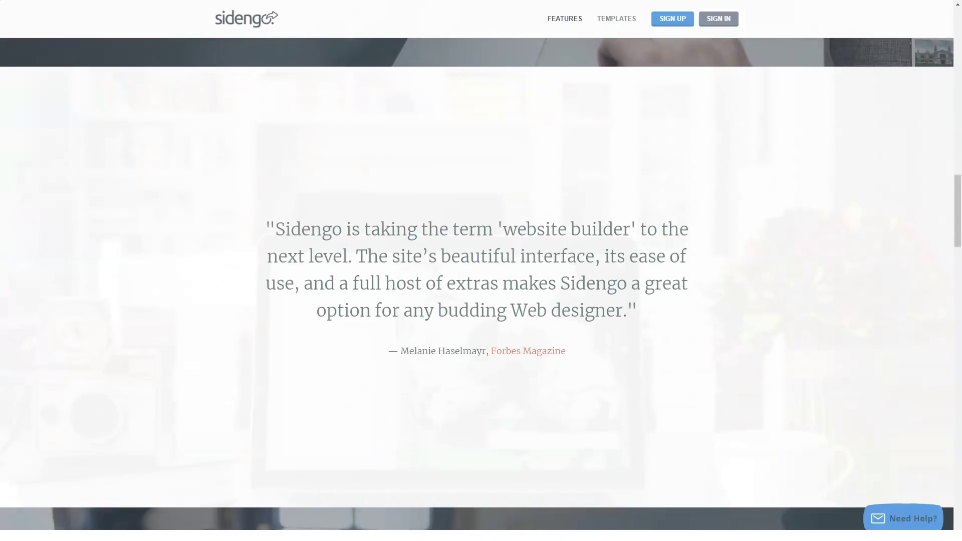
scroll(476, 280, down, 6)
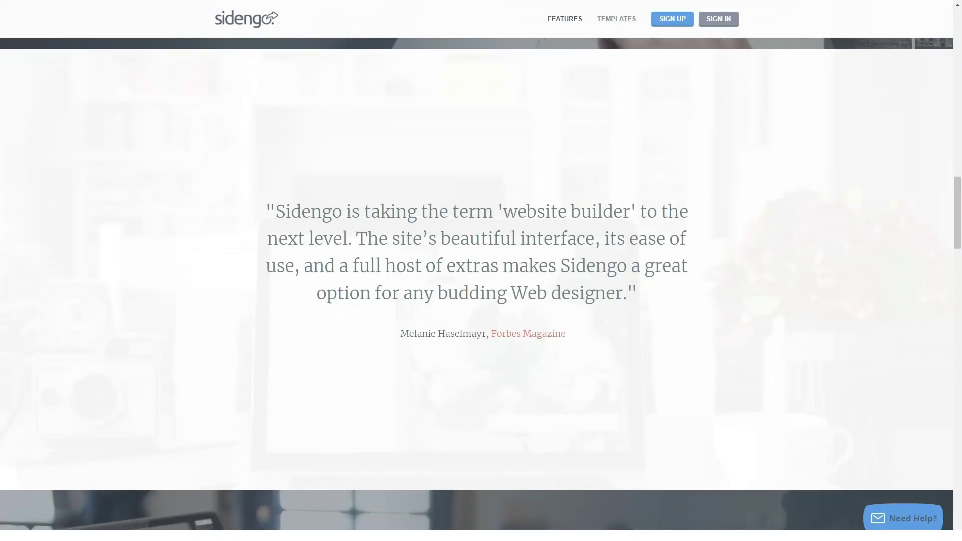
scroll(476, 281, down, 2)
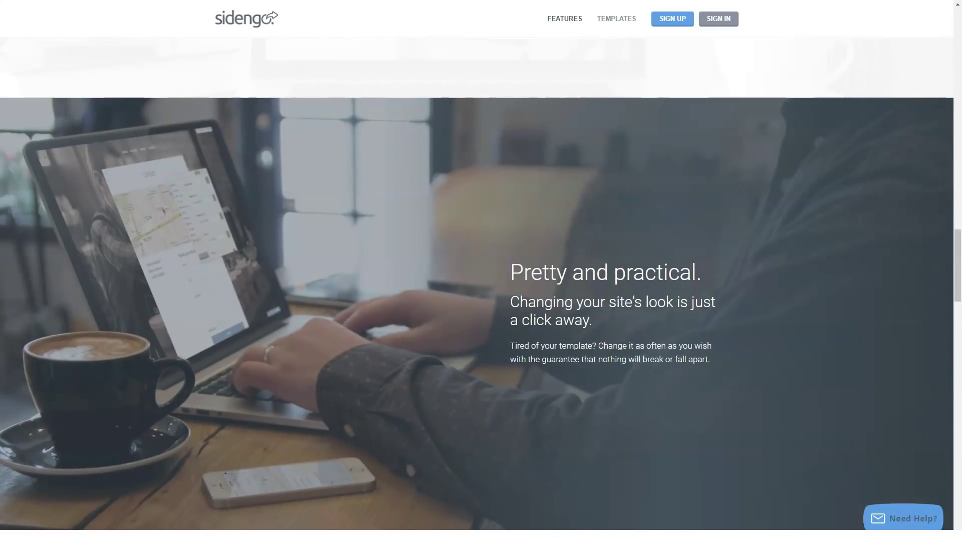
scroll(477, 281, down, 1)
scroll(477, 290, down, 5)
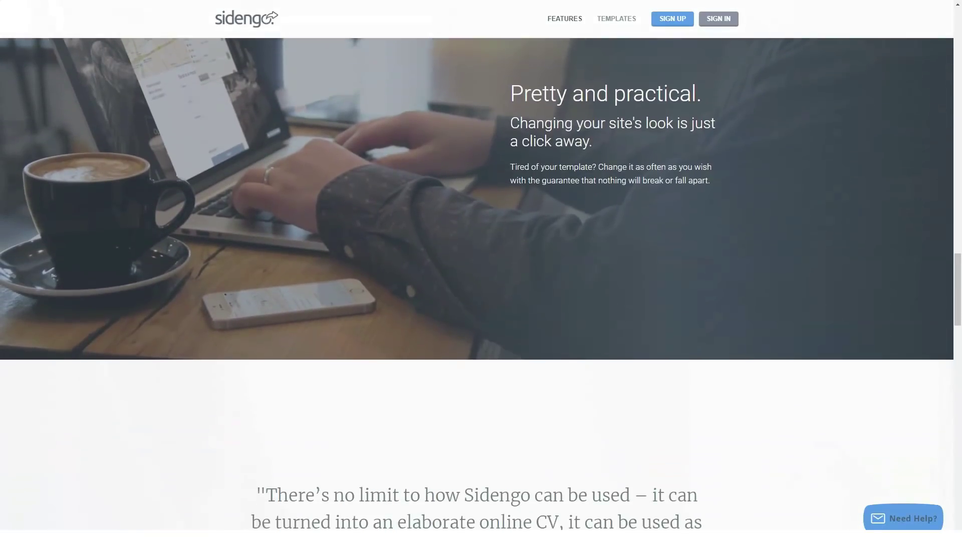
scroll(477, 290, down, 4)
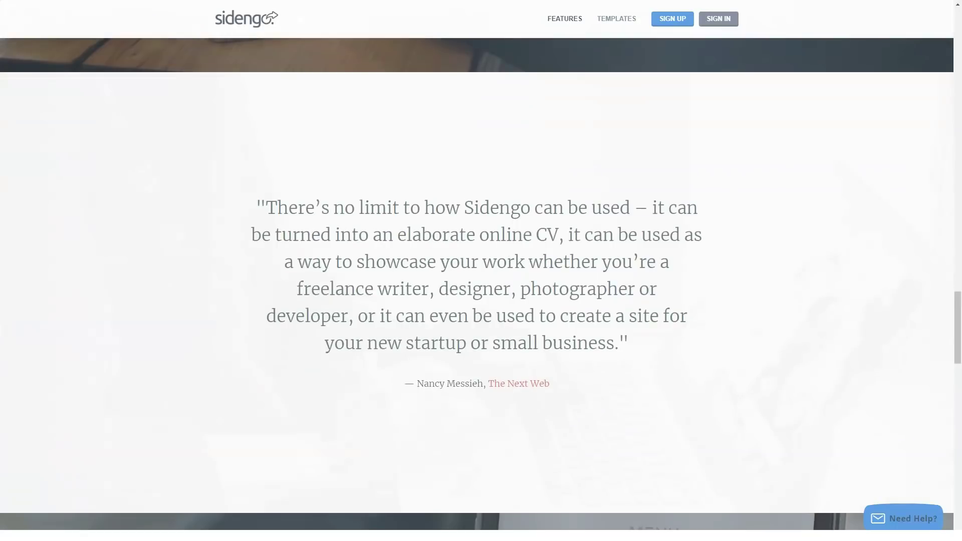
scroll(477, 290, down, 8)
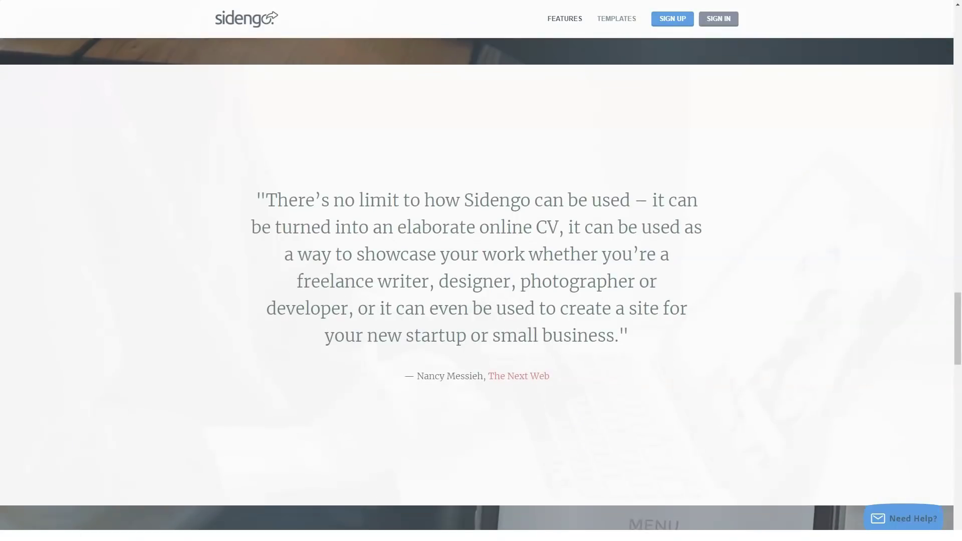
scroll(477, 291, down, 1)
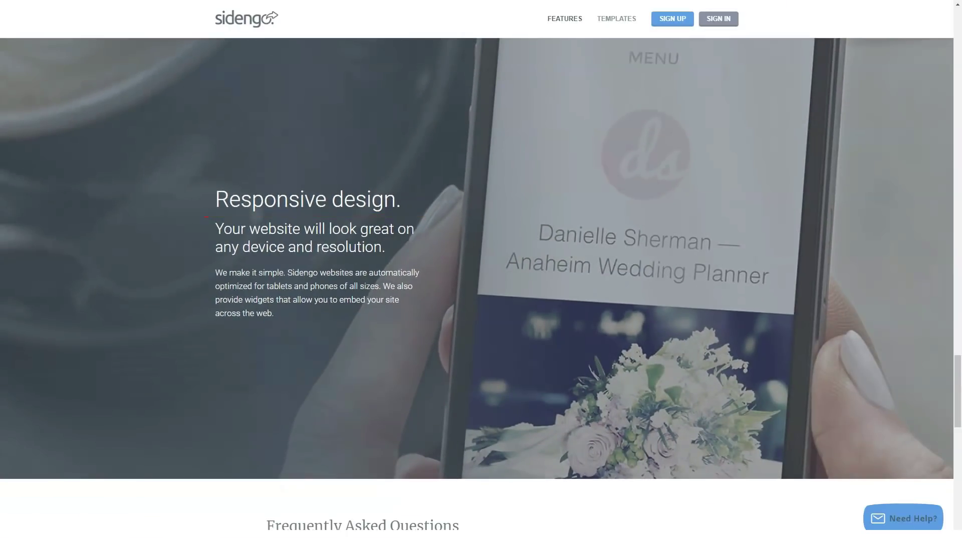
Read the Frequently Asked Questions about upgrading, custom domains, email accounts, e-commerce and hosting
scroll(477, 285, down, 6)
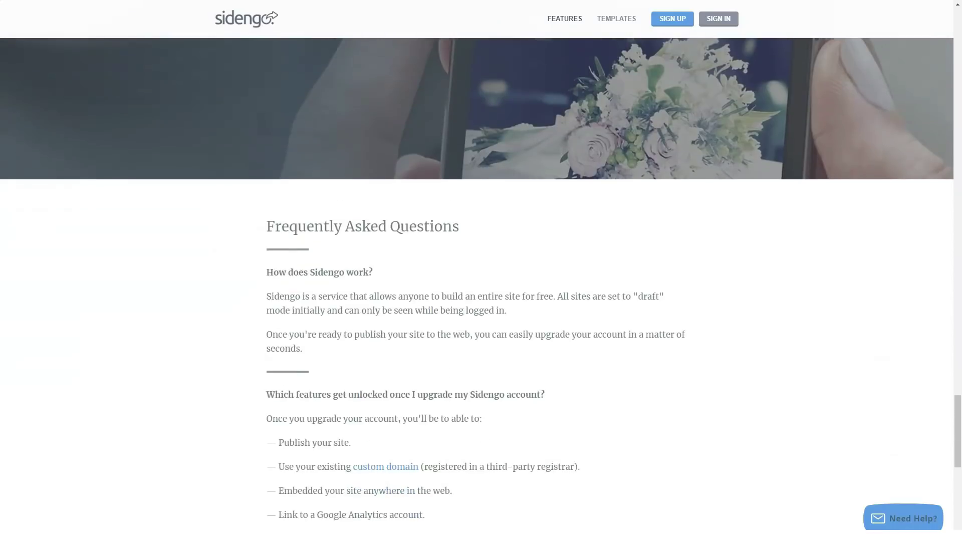
scroll(478, 285, down, 2)
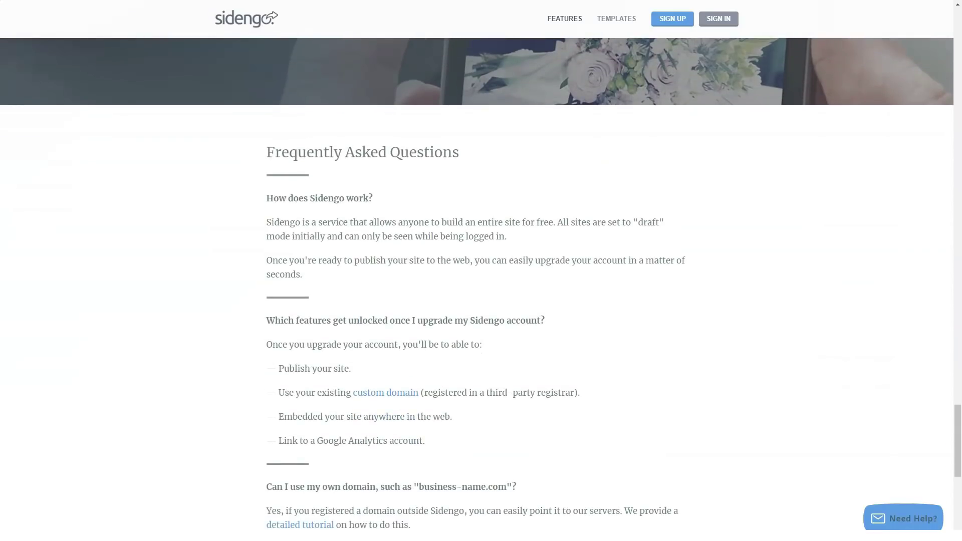
scroll(477, 285, down, 7)
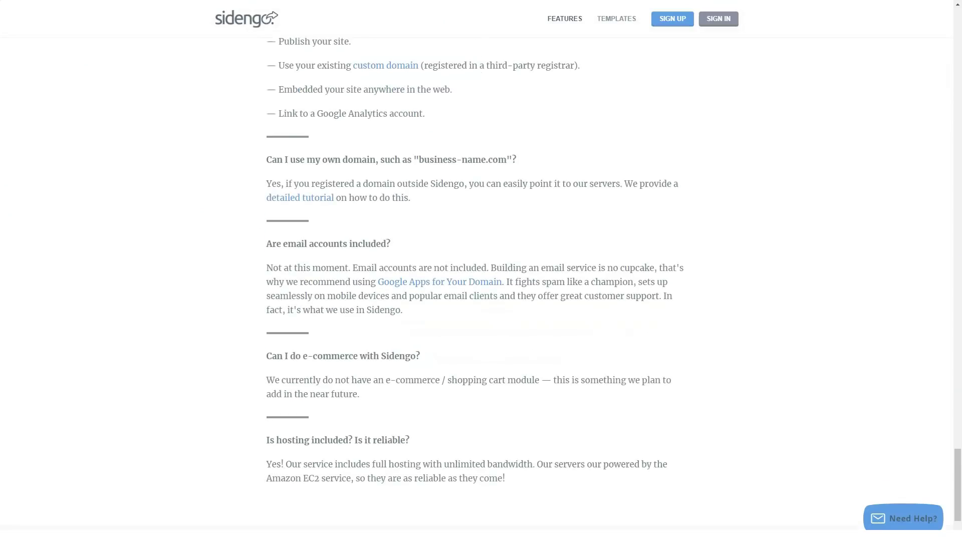
scroll(477, 284, down, 2)
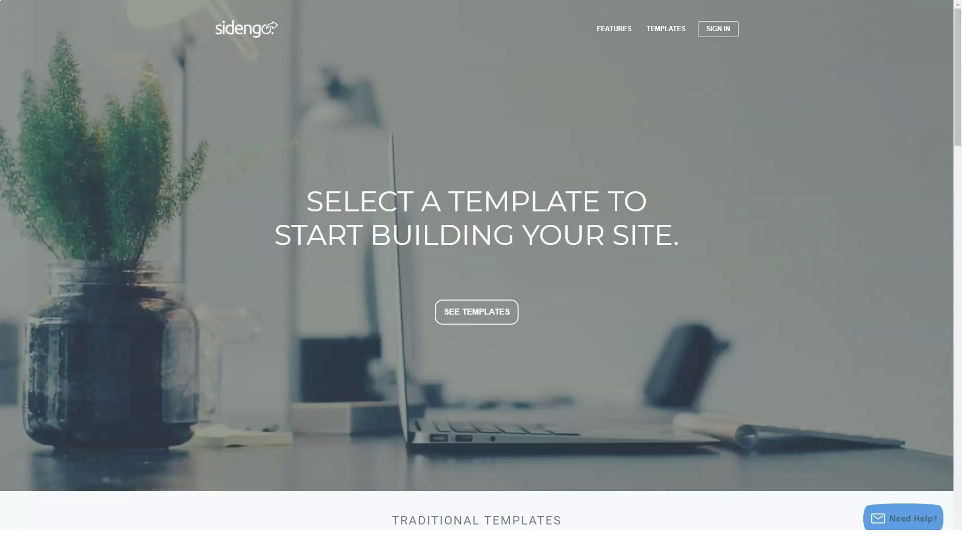
Browse the Traditional and Landing Section templates down to the sign-up form
scroll(476, 271, down, 4)
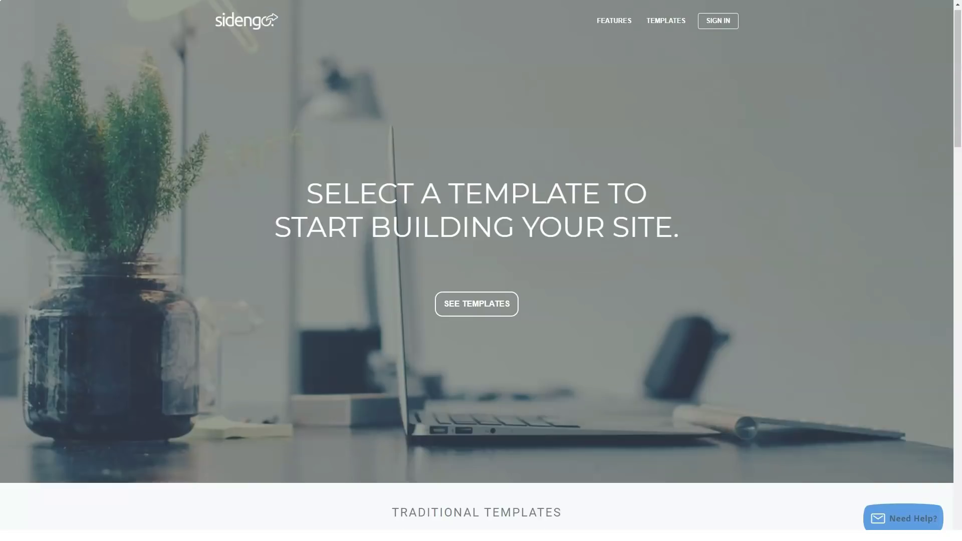
scroll(477, 271, down, 5)
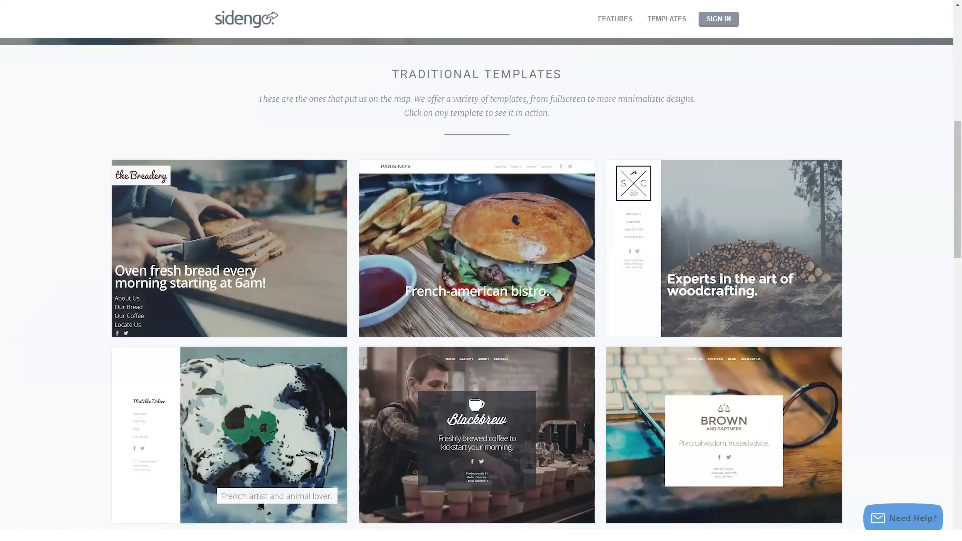
scroll(477, 285, down, 5)
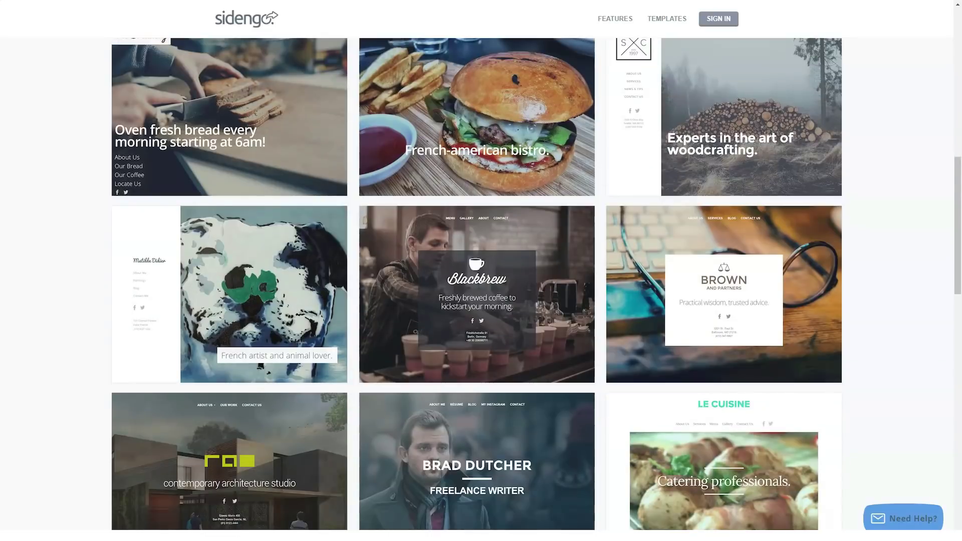
scroll(477, 284, down, 5)
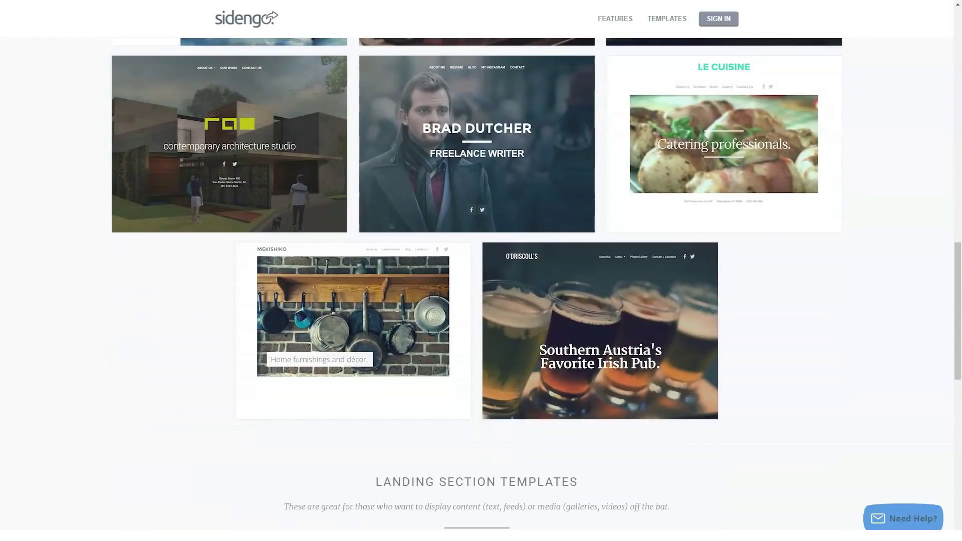
scroll(477, 284, down, 8)
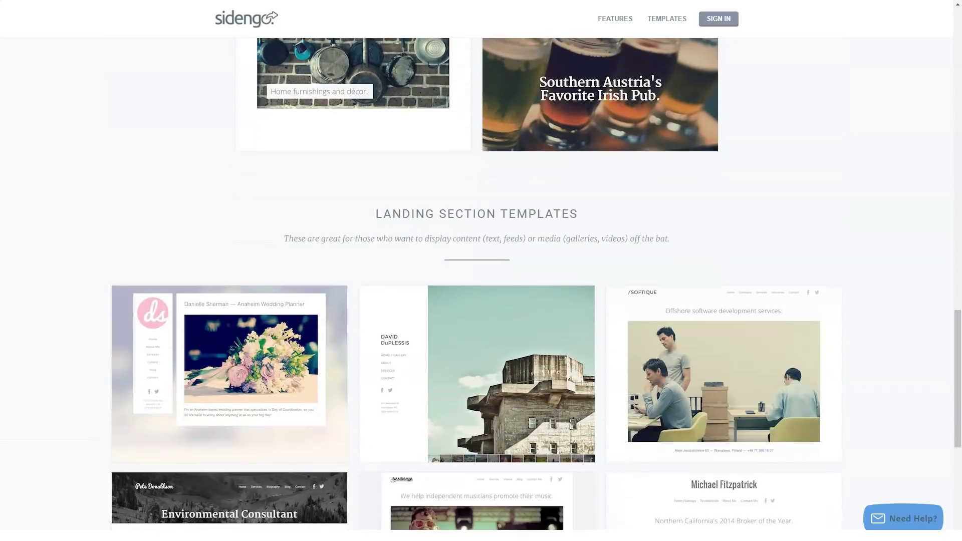
scroll(477, 284, down, 1)
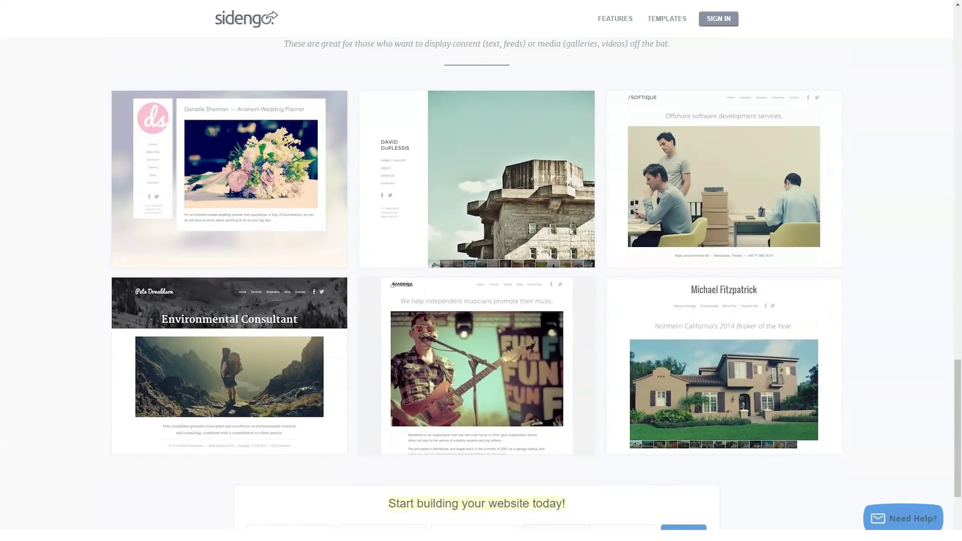
scroll(476, 284, up, 1)
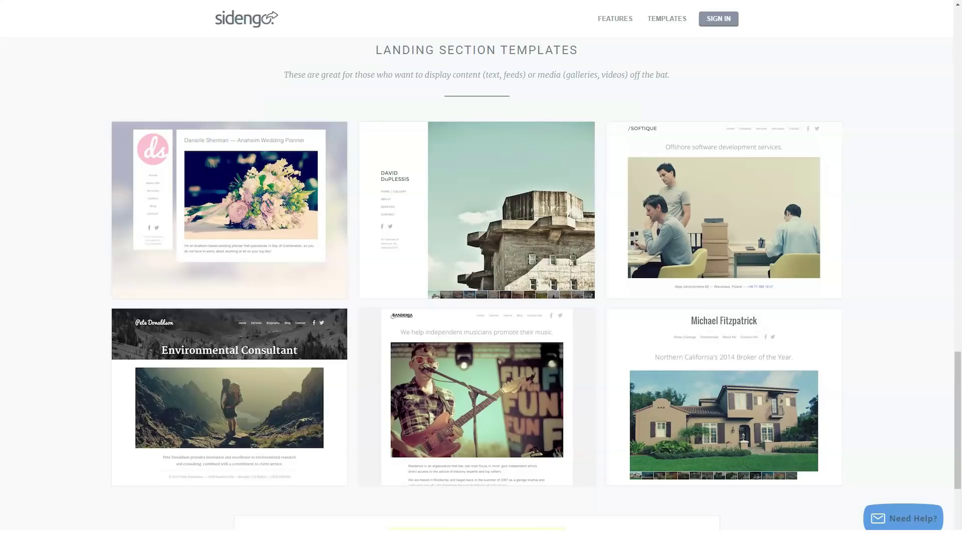
scroll(476, 284, down, 3)
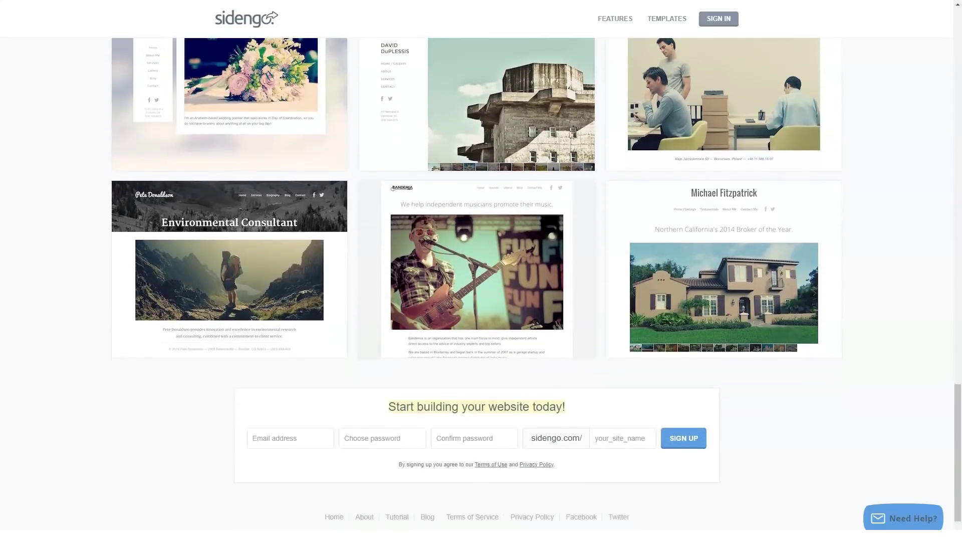
Look over the tutorial page that explains the site builder
scroll(477, 284, down, 1)
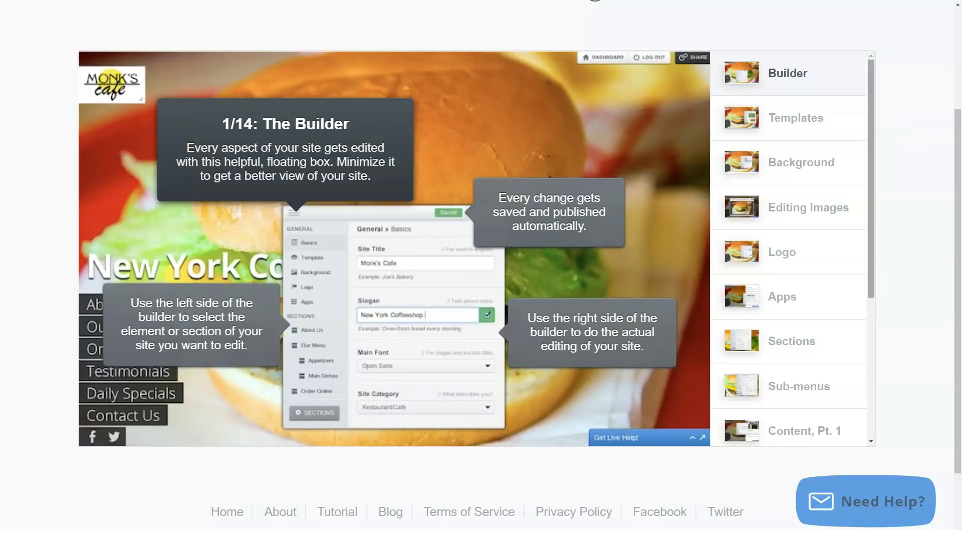
scroll(792, 251, down, 3)
scroll(792, 251, down, 5)
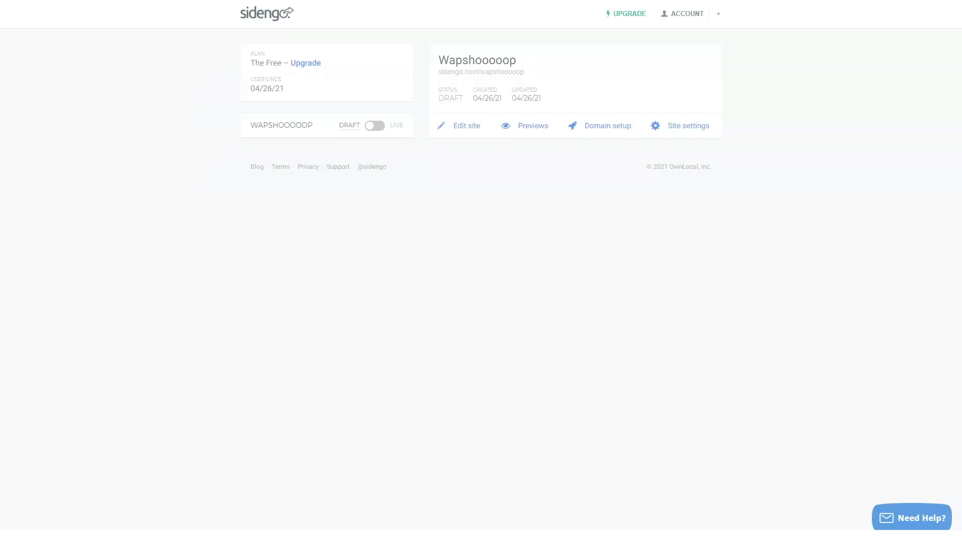
View the plan upgrade offer and its payment form, and close it without subscribing
click(305, 63)
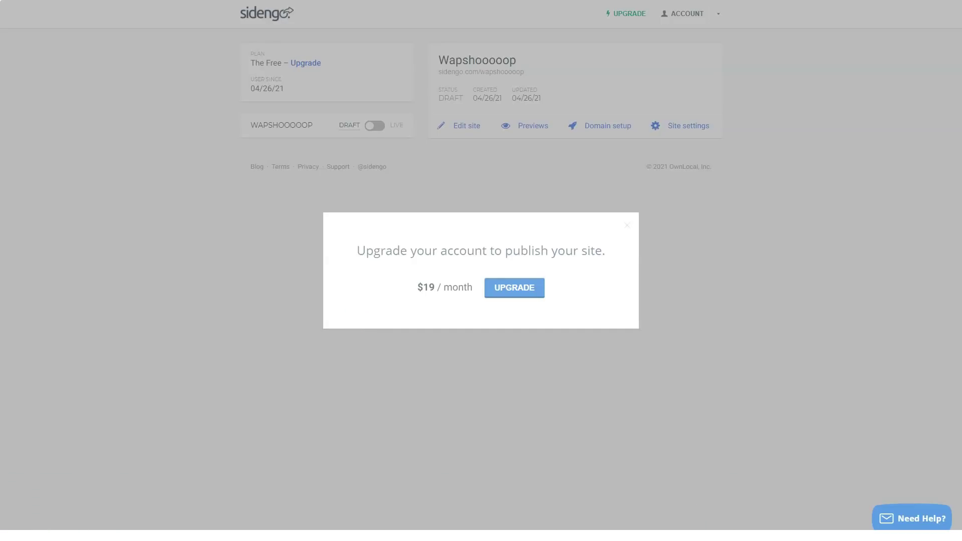
click(515, 288)
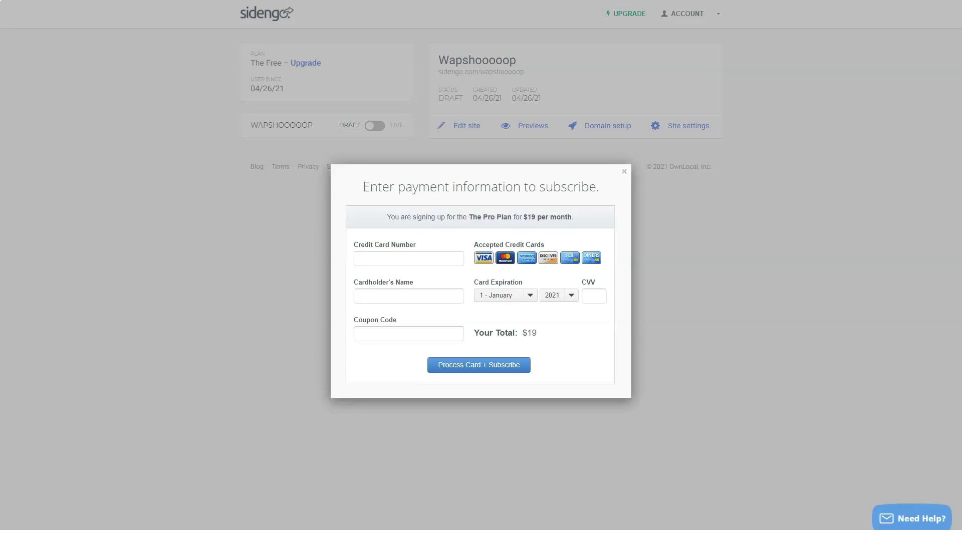
key(Escape)
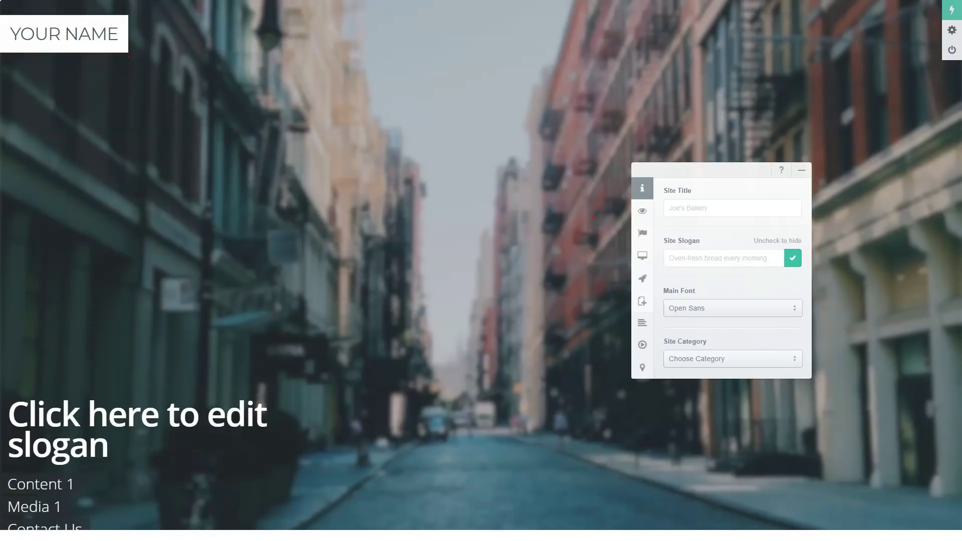
Switch the site's template to Chelsea from the traditional templates
mouse_move(643, 300)
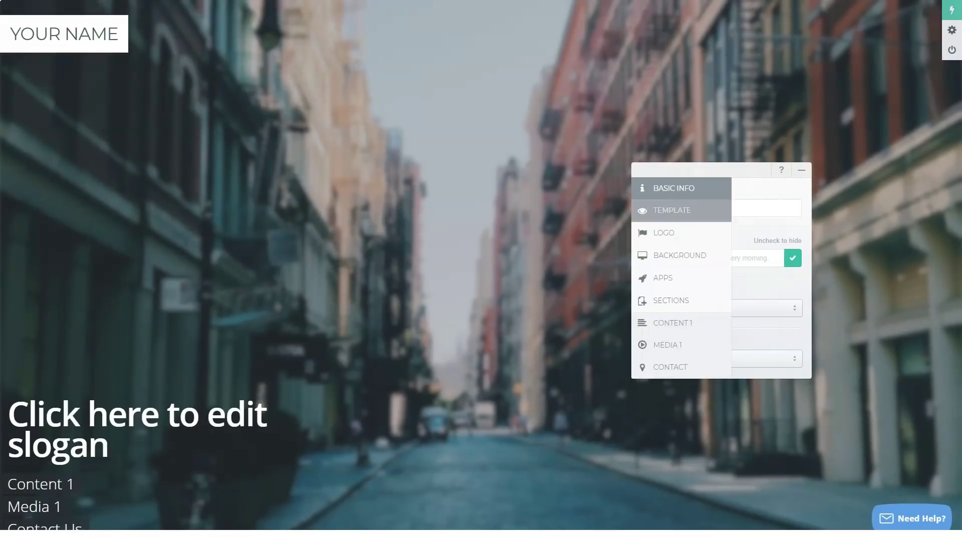
click(652, 210)
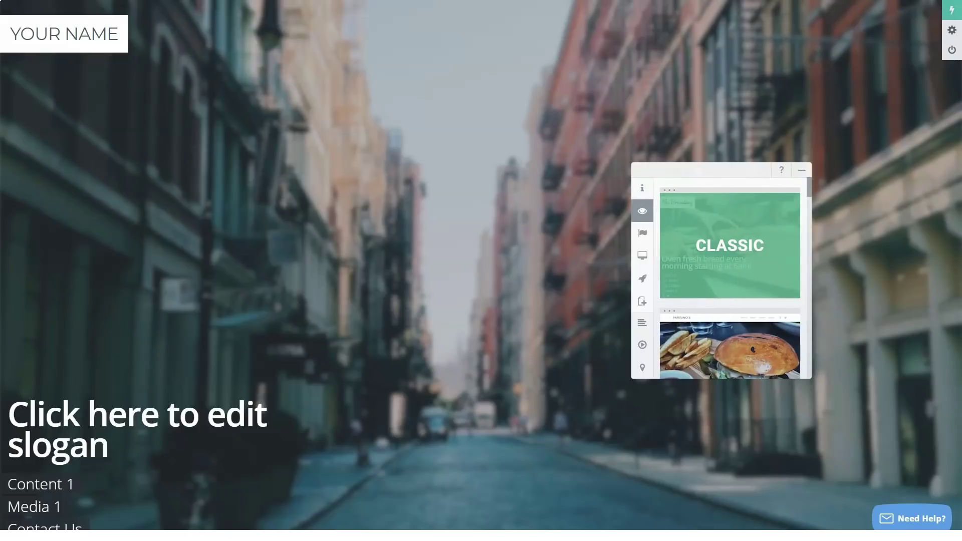
scroll(730, 279, down, 5)
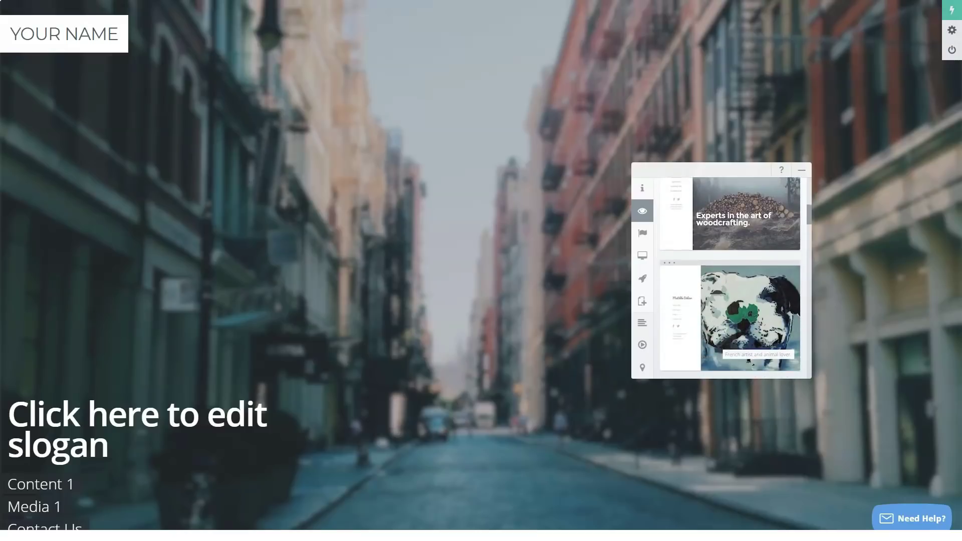
scroll(730, 279, down, 4)
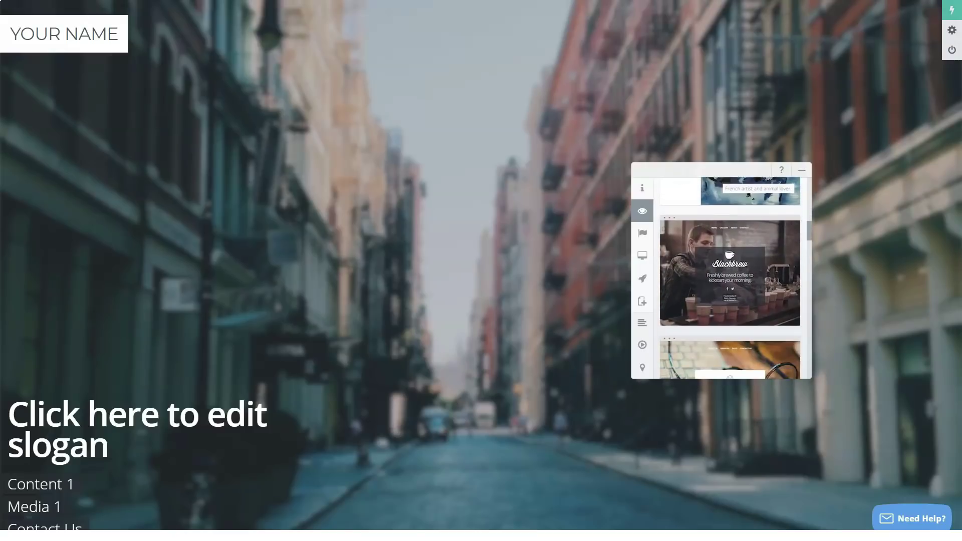
scroll(731, 278, down, 4)
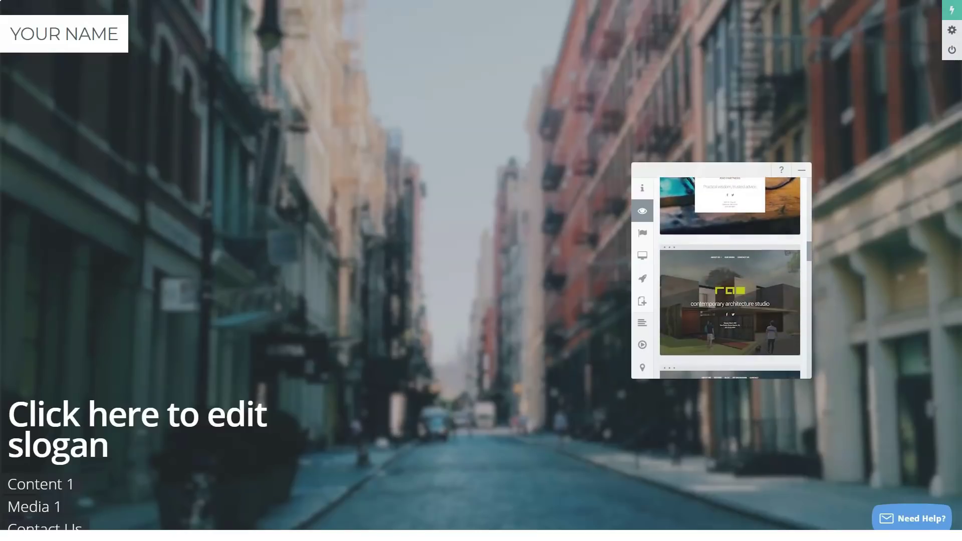
scroll(731, 279, down, 4)
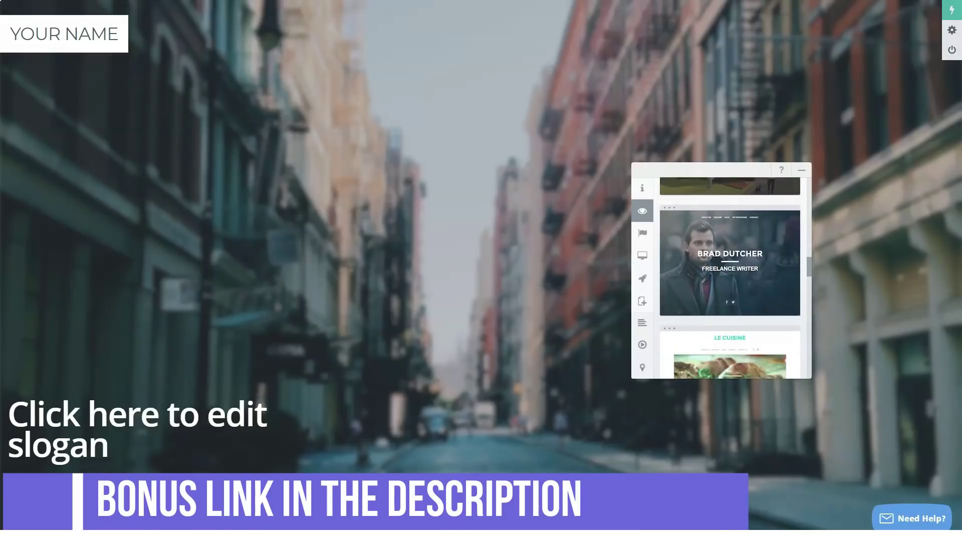
scroll(730, 279, down, 2)
scroll(730, 278, down, 3)
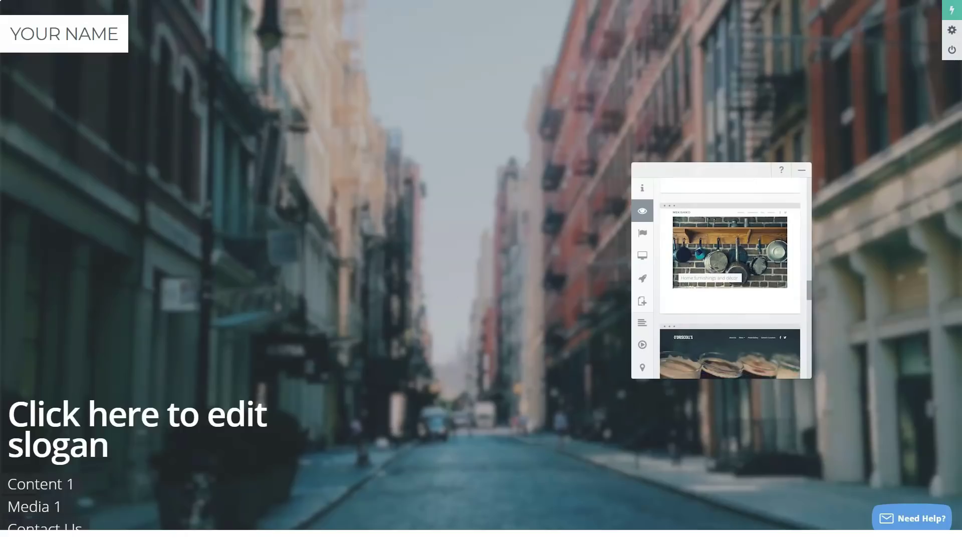
scroll(731, 278, down, 3)
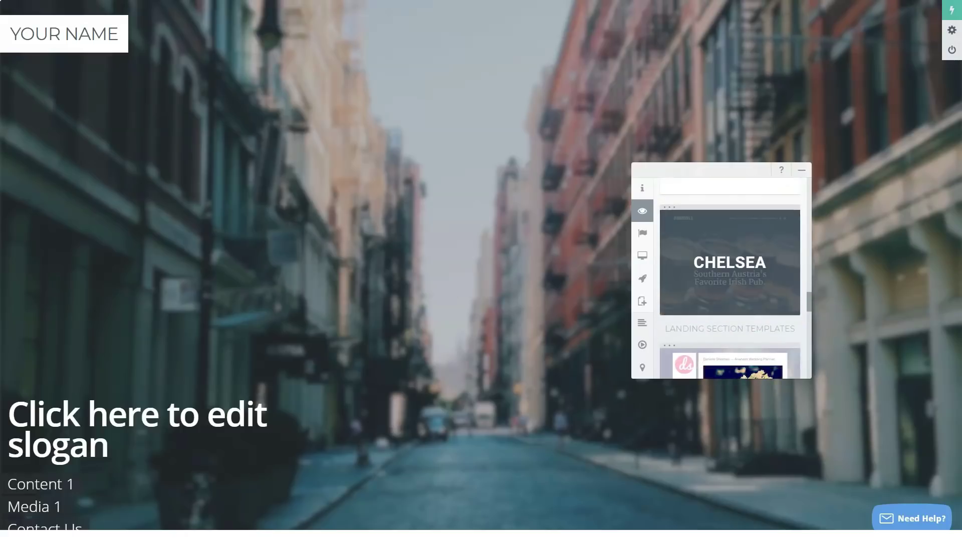
click(730, 262)
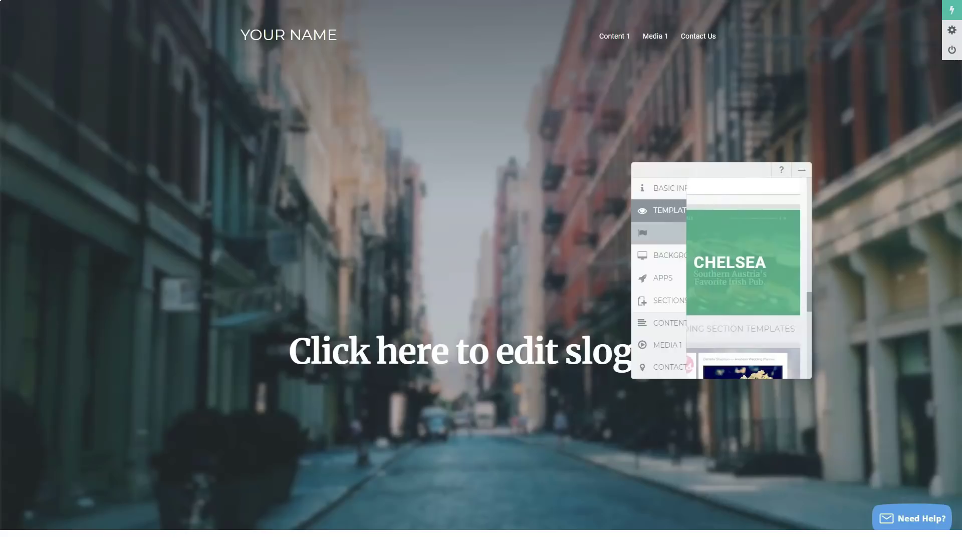
Try the Lombard and Baltic landing section templates on the site
scroll(730, 278, down, 5)
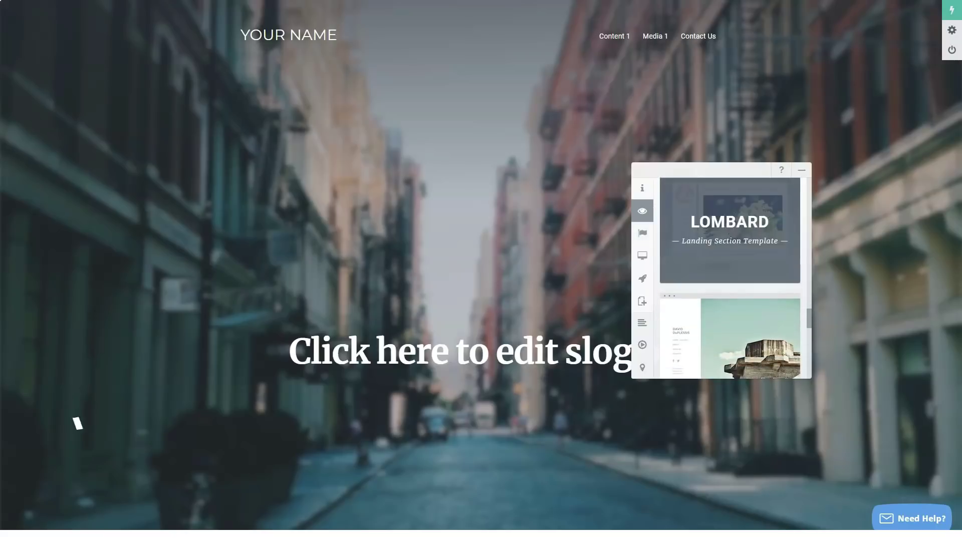
click(731, 241)
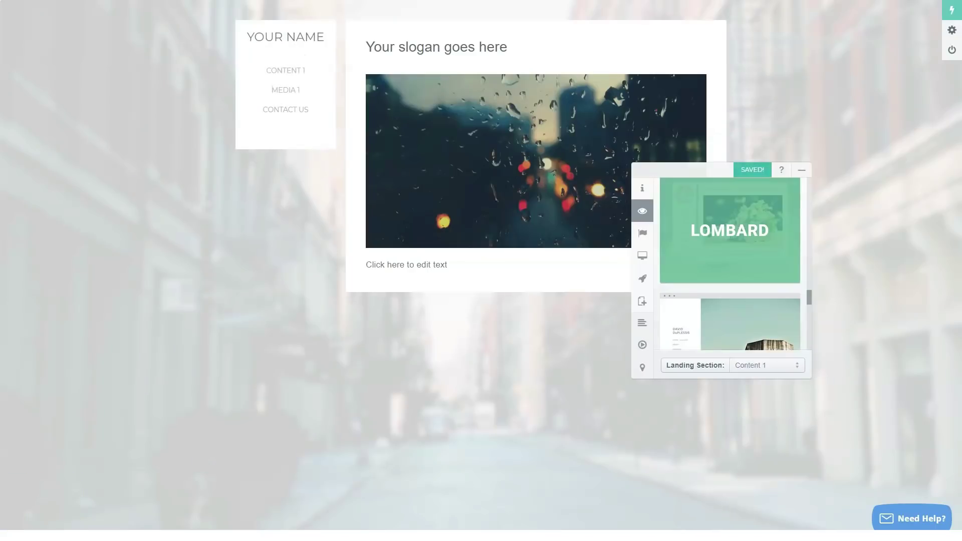
scroll(731, 266, down, 4)
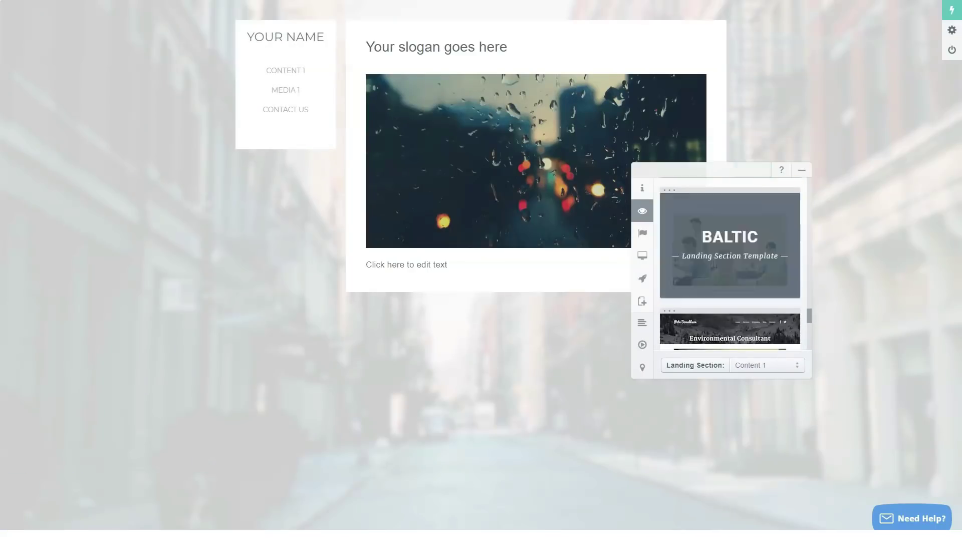
click(731, 241)
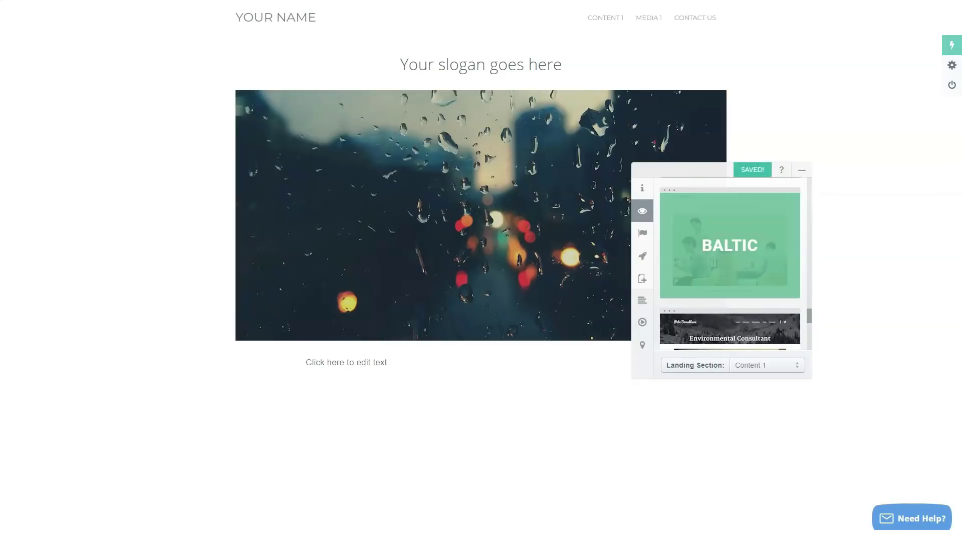
Try the Cardiff and Bristol landing section templates on the site
scroll(730, 264, down, 5)
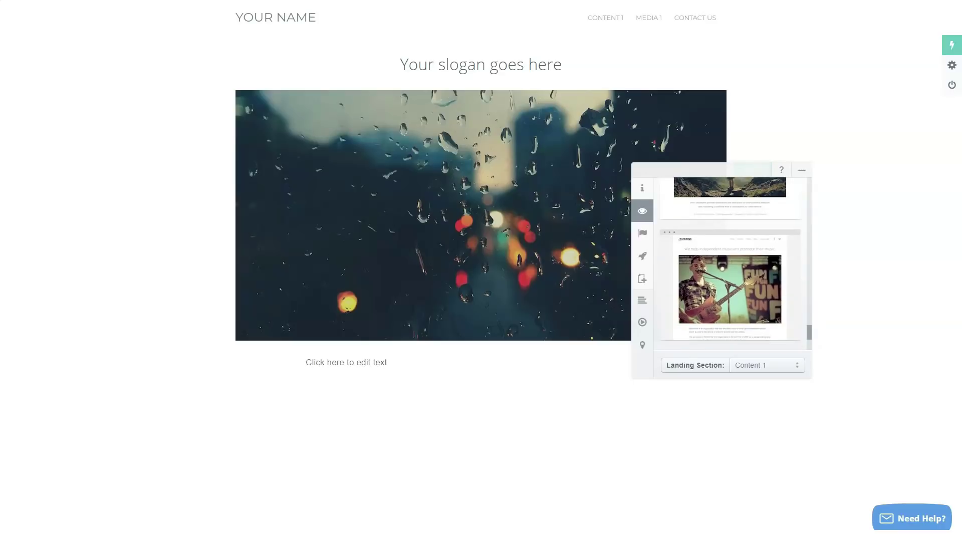
scroll(730, 263, up, 3)
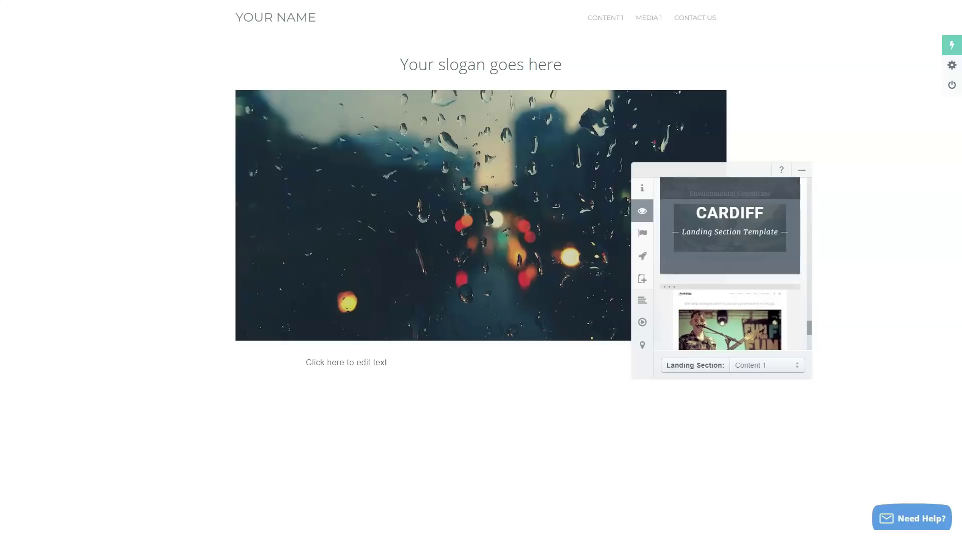
click(731, 225)
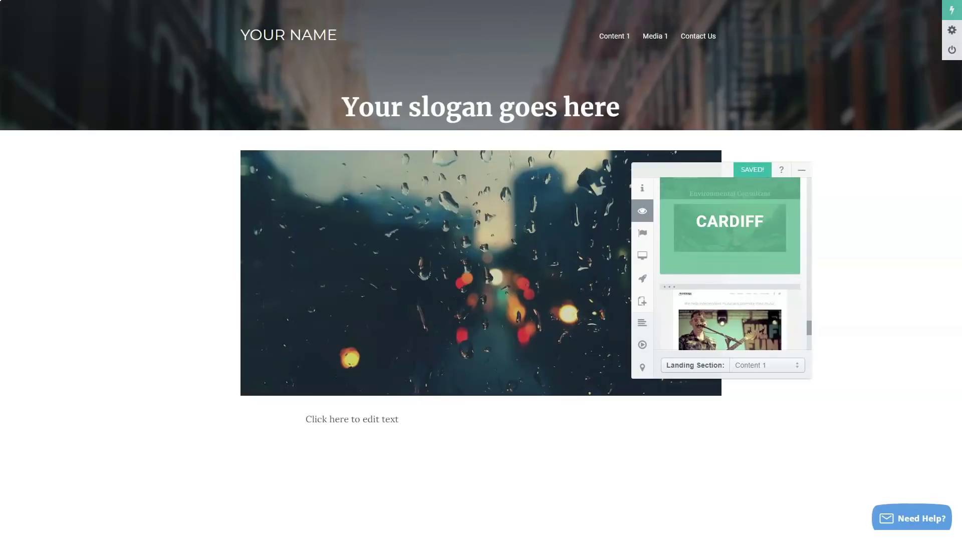
scroll(730, 263, down, 3)
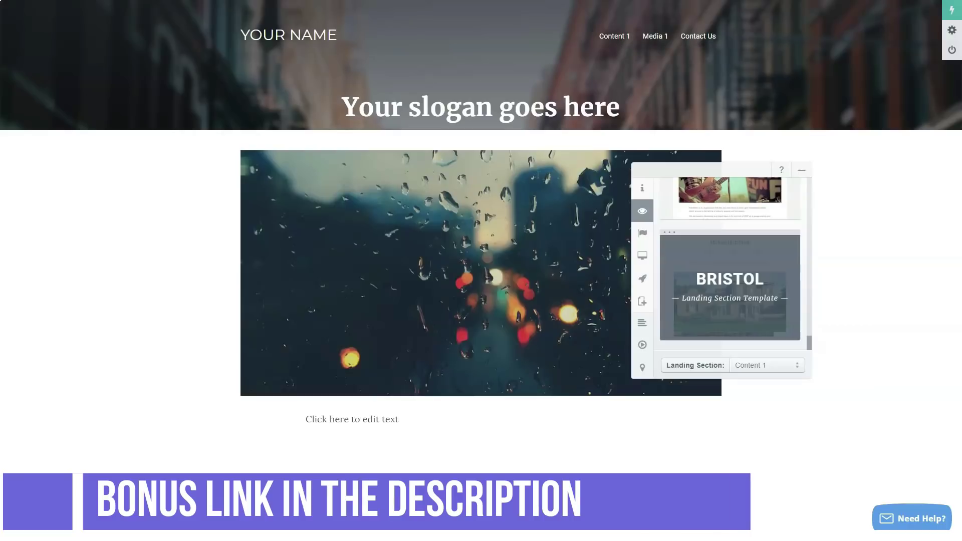
click(730, 286)
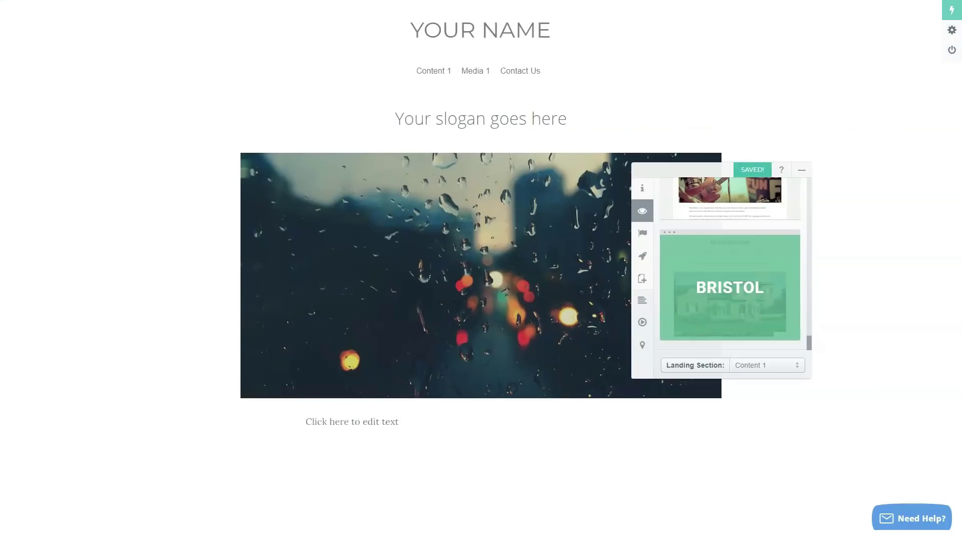
Switch the site's template to Centric
scroll(730, 263, up, 15)
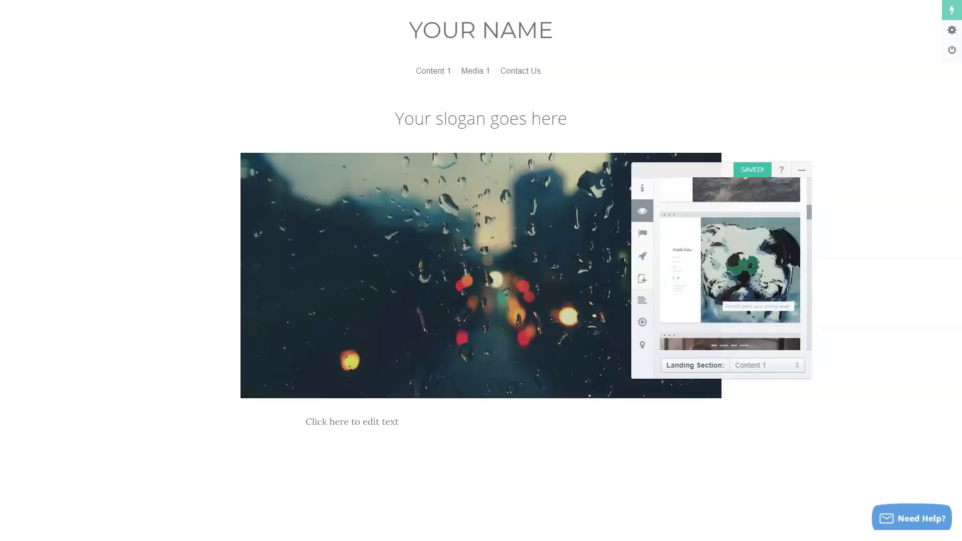
scroll(731, 263, down, 6)
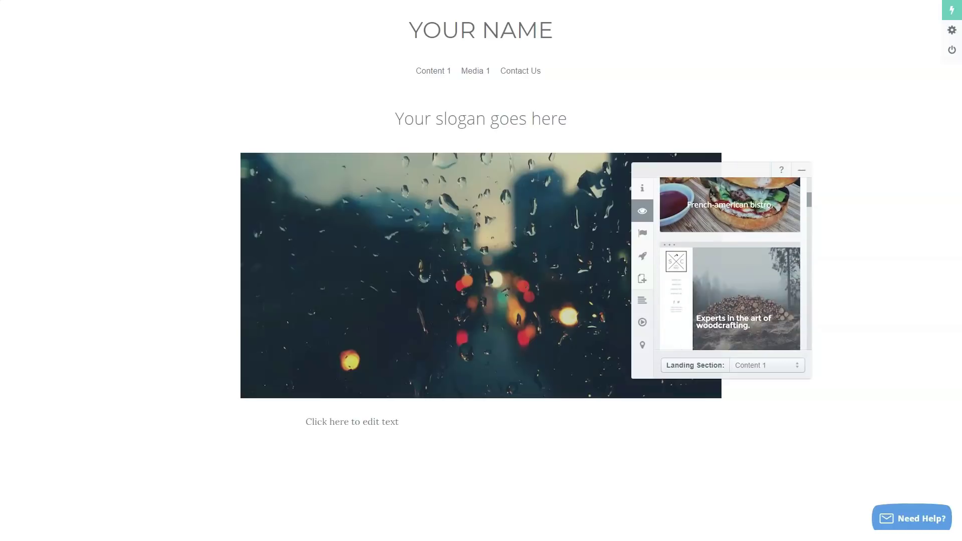
scroll(730, 263, down, 5)
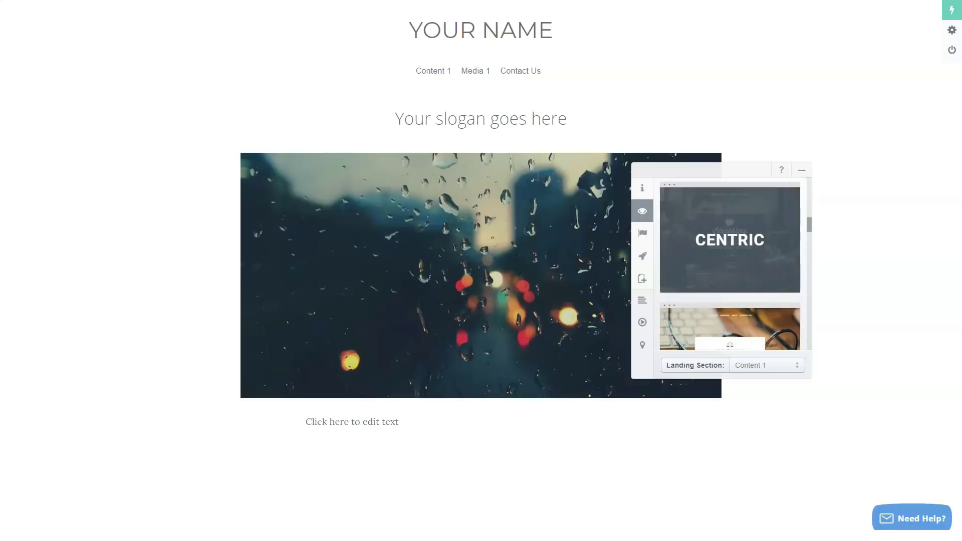
click(731, 240)
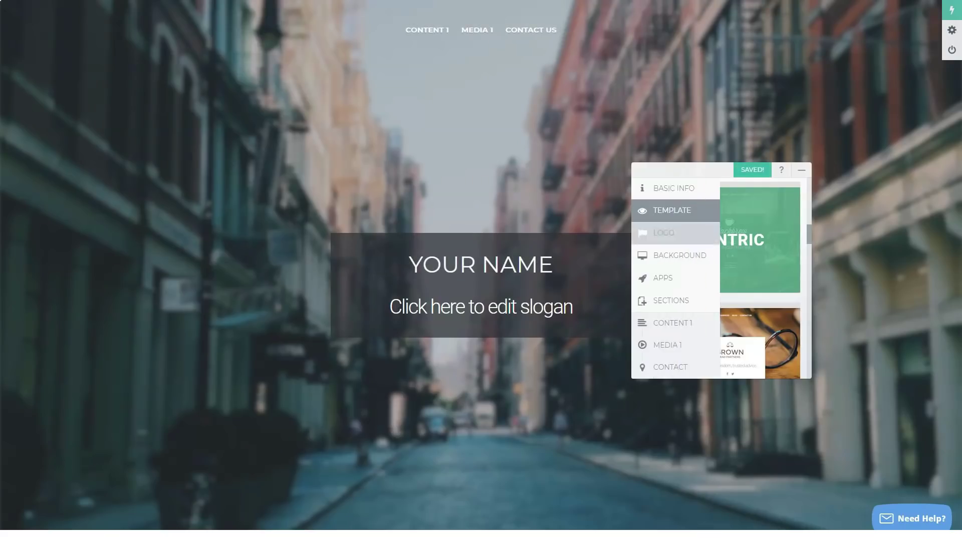
Set the site's text logo to "wap" in the Architect's Daughter font
click(652, 233)
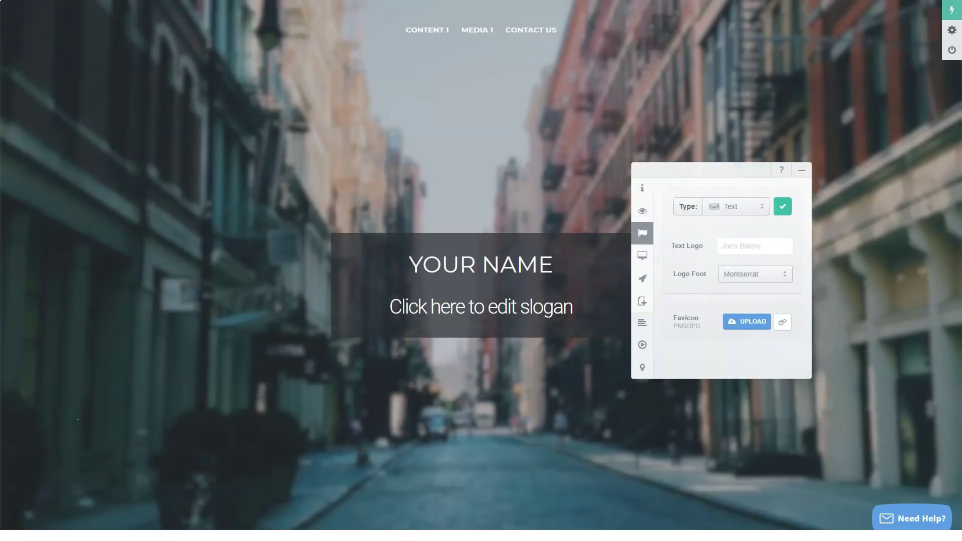
click(736, 207)
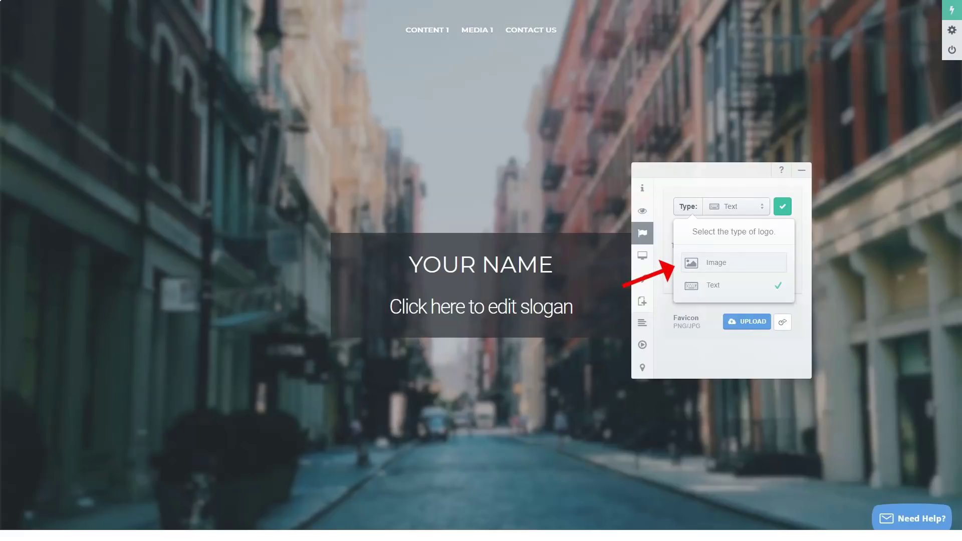
key(Escape)
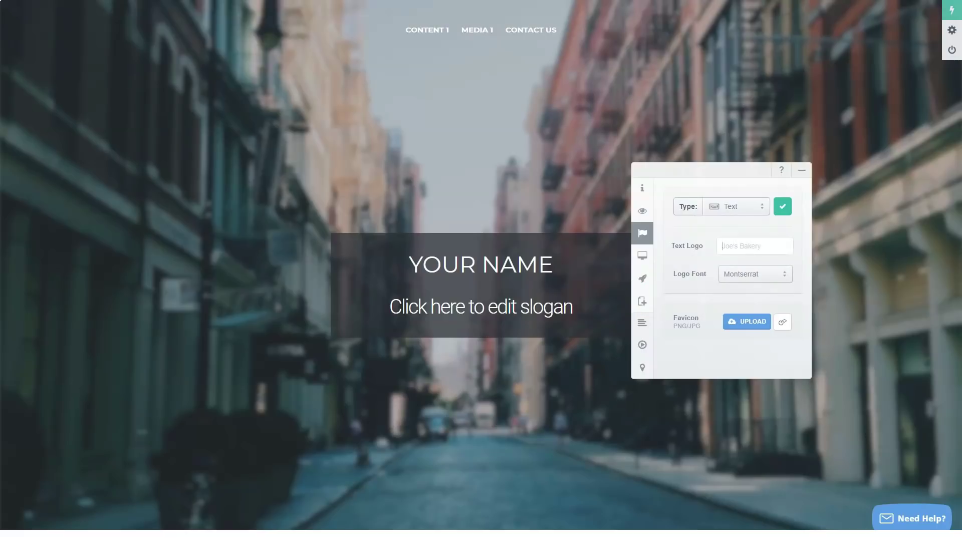
click(756, 274)
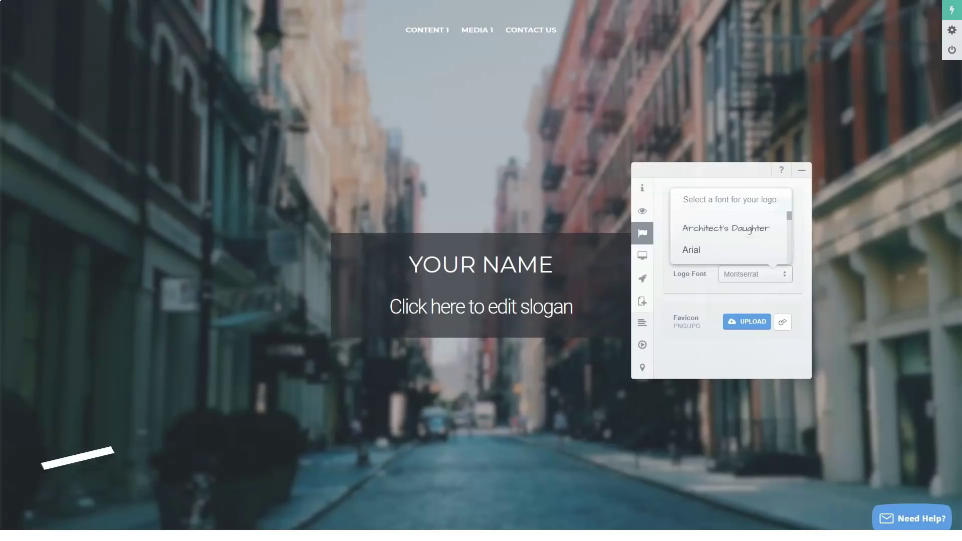
click(729, 228)
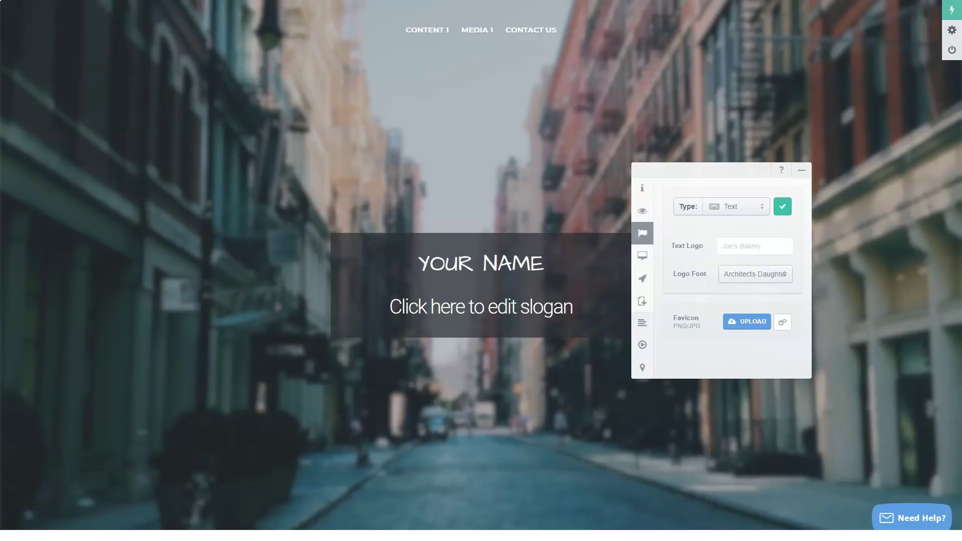
click(747, 246)
text(wa)
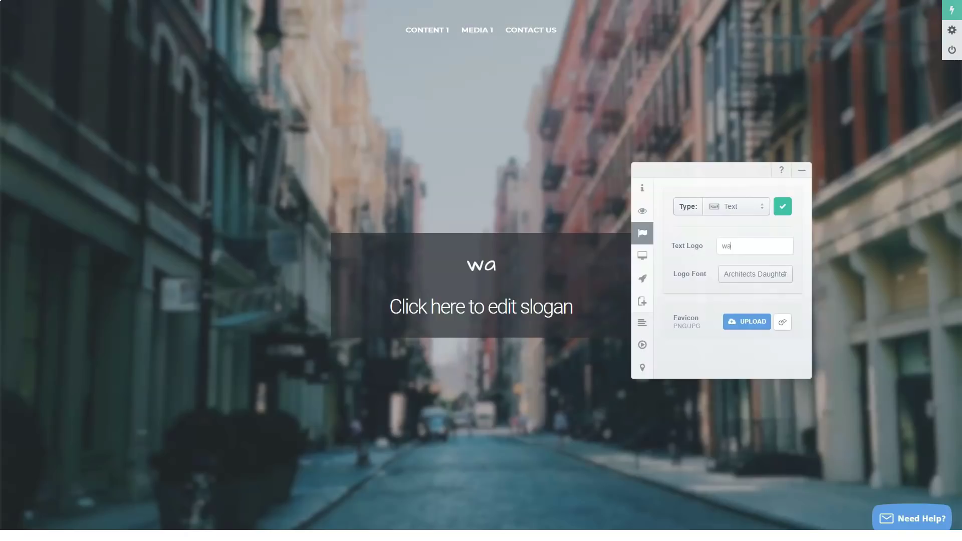
text(p)
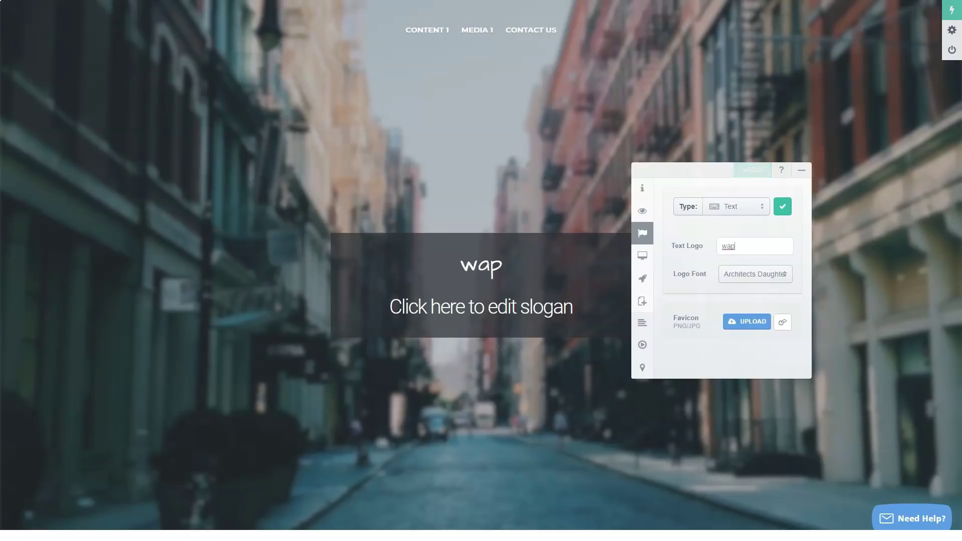
Change the text logo's font to Calligraffitti
click(755, 274)
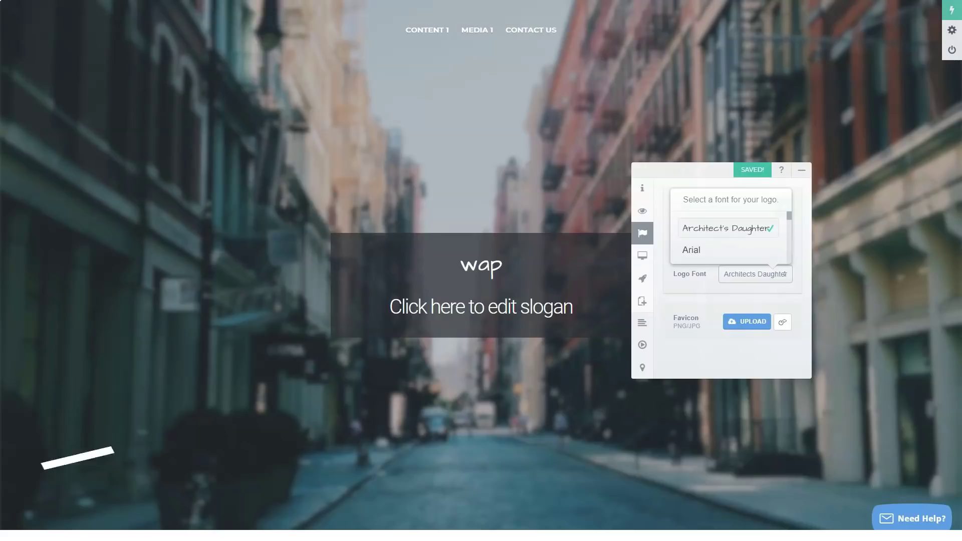
key(Escape)
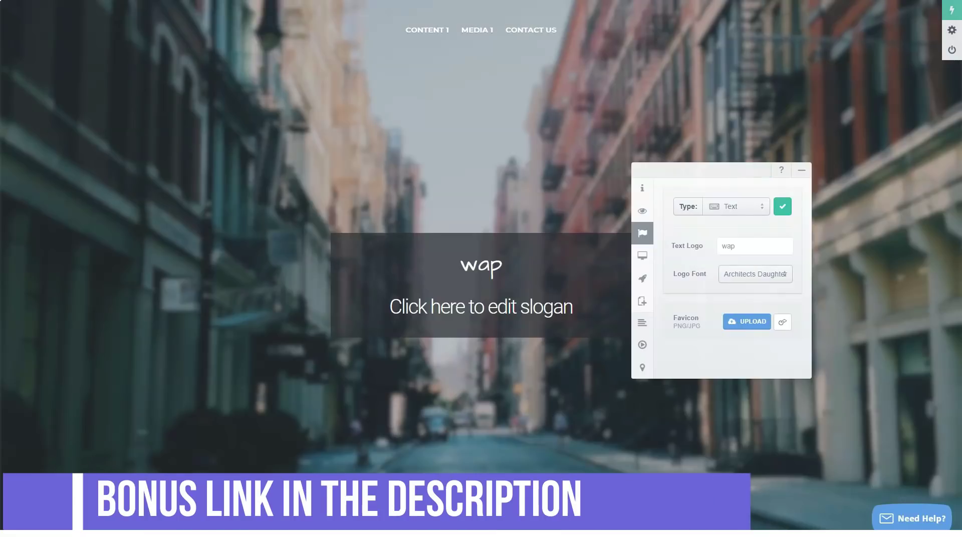
click(756, 274)
scroll(730, 241, down, 1)
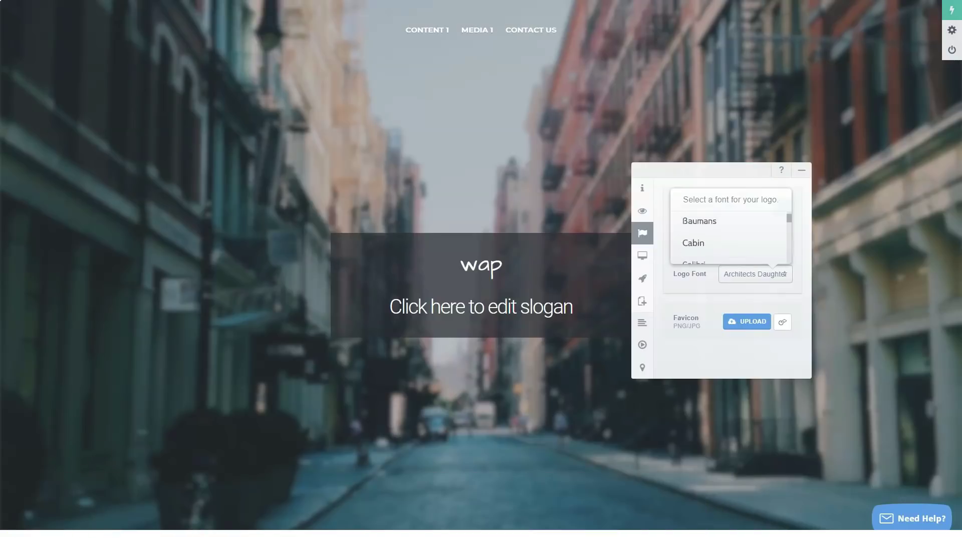
scroll(730, 235, down, 2)
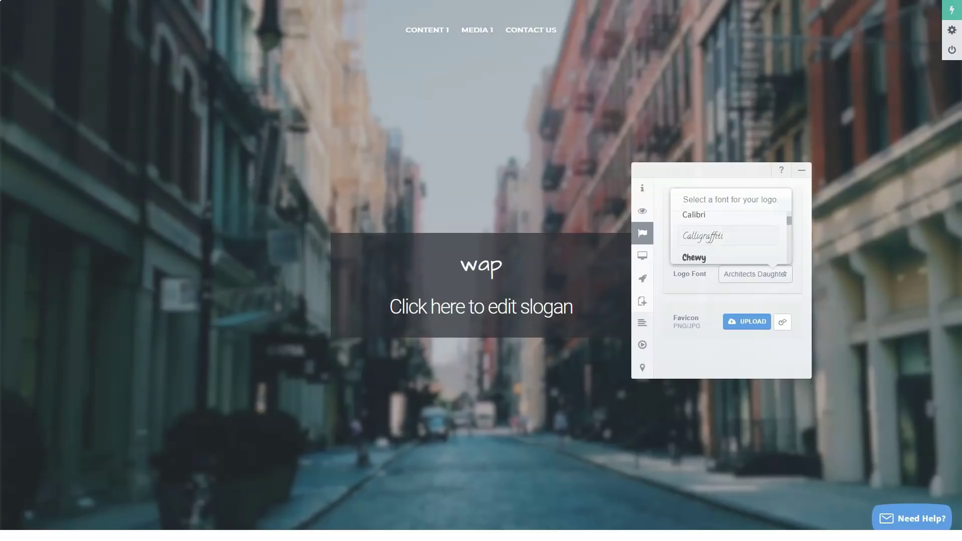
key(Return)
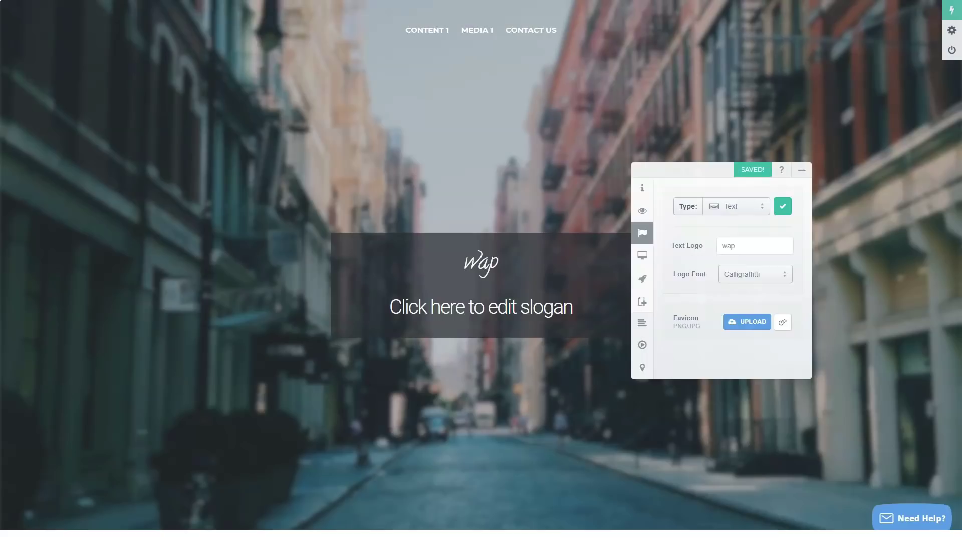
click(574, 306)
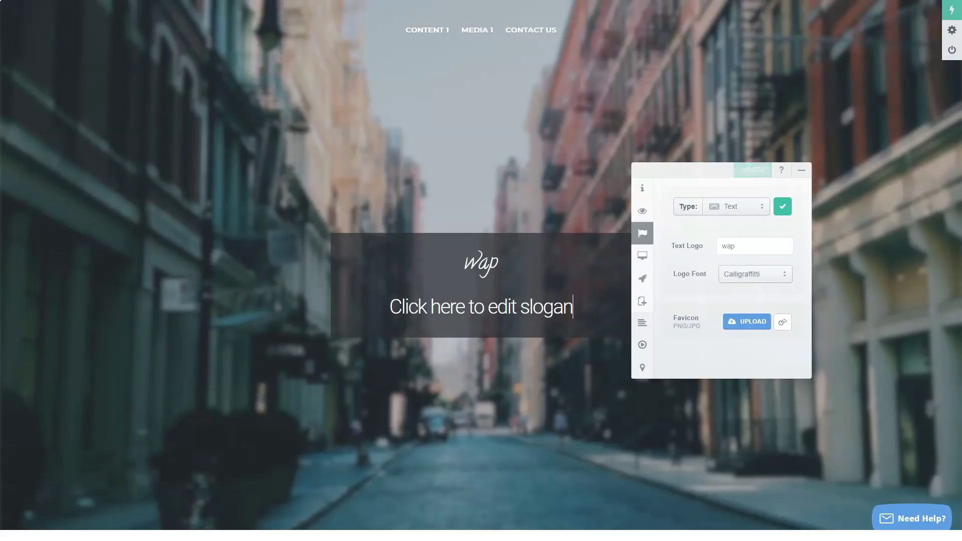
drag(573, 307, 390, 307)
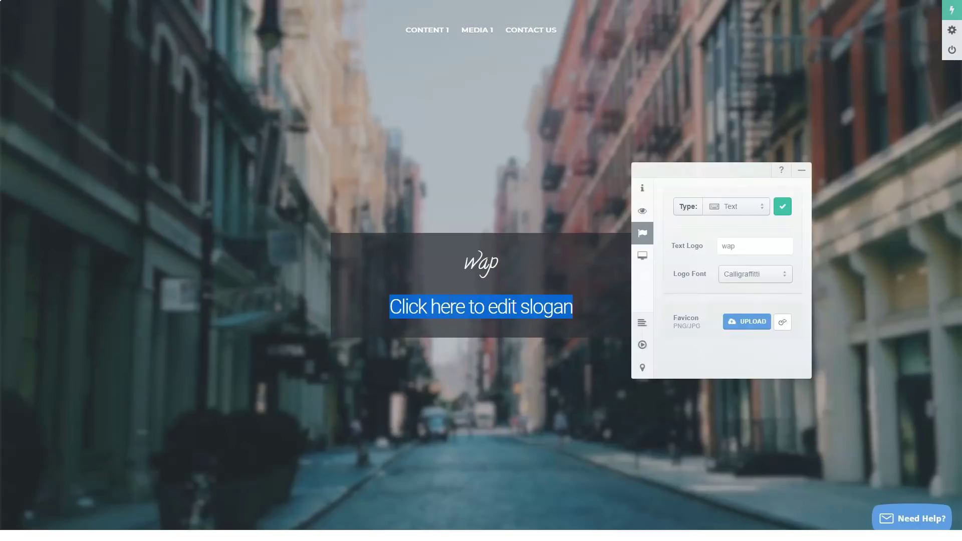
click(564, 307)
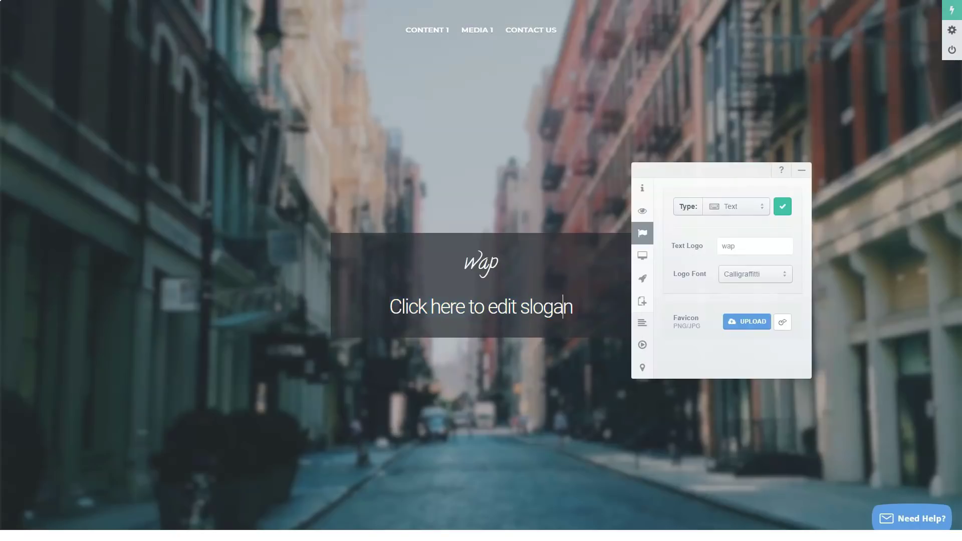
Set the site background to the People gallery photo of a person writing in a notebook at a desk
mouse_move(642, 256)
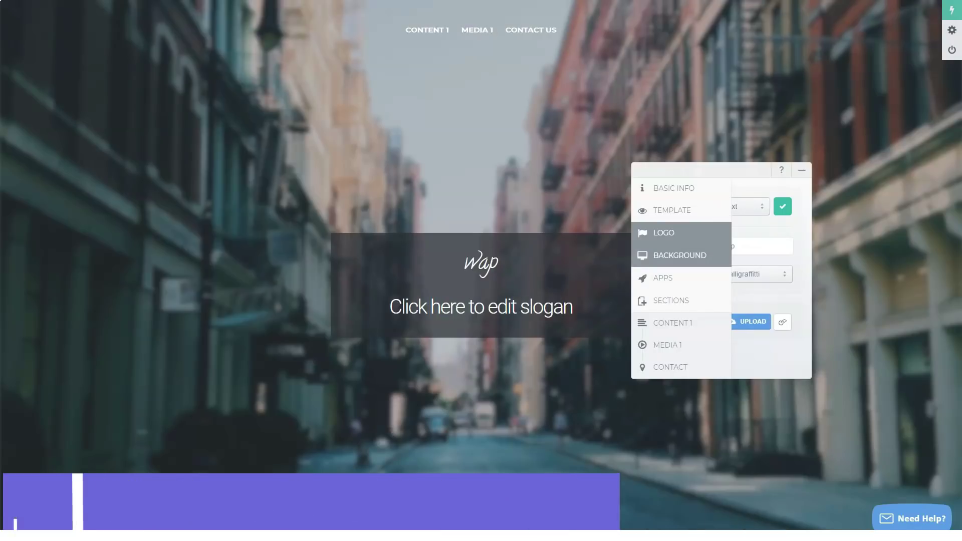
click(652, 255)
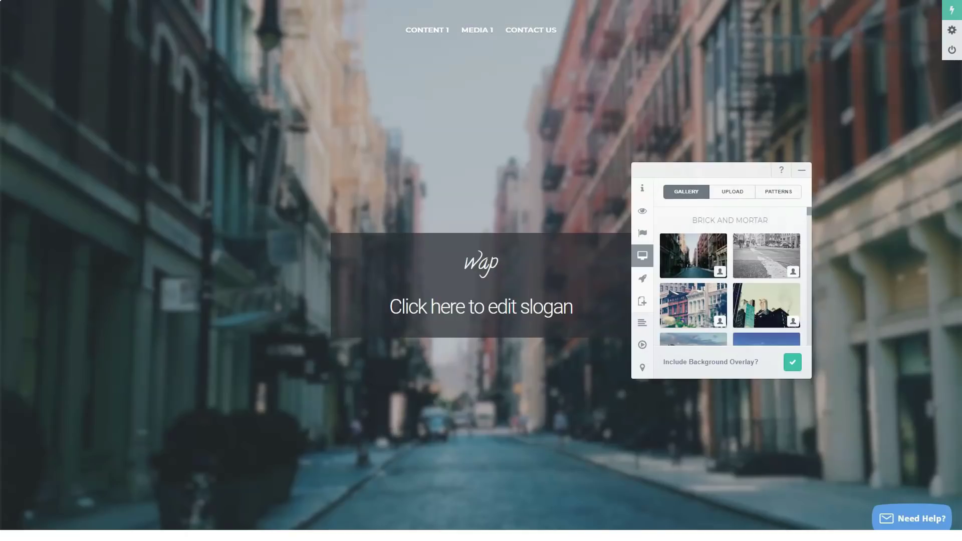
scroll(731, 275, down, 2)
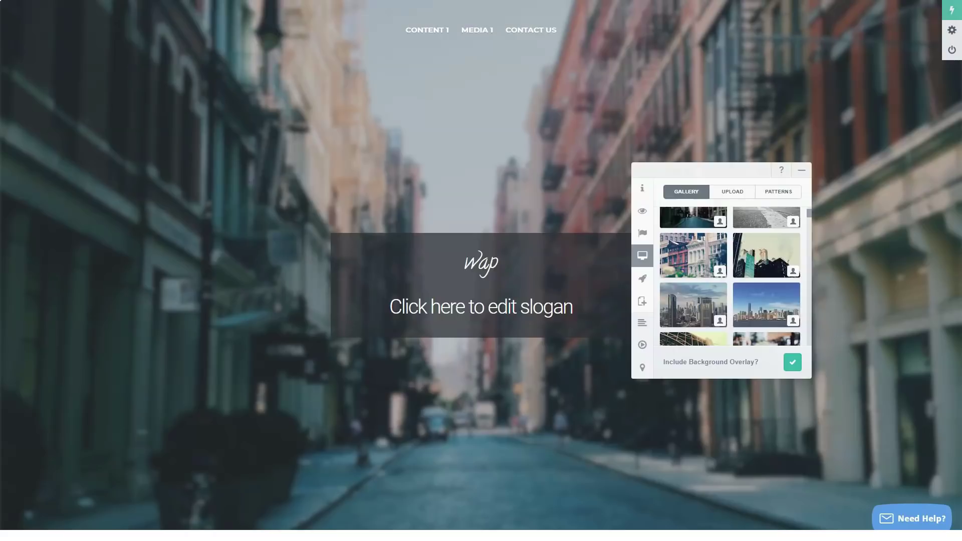
scroll(731, 276, down, 1)
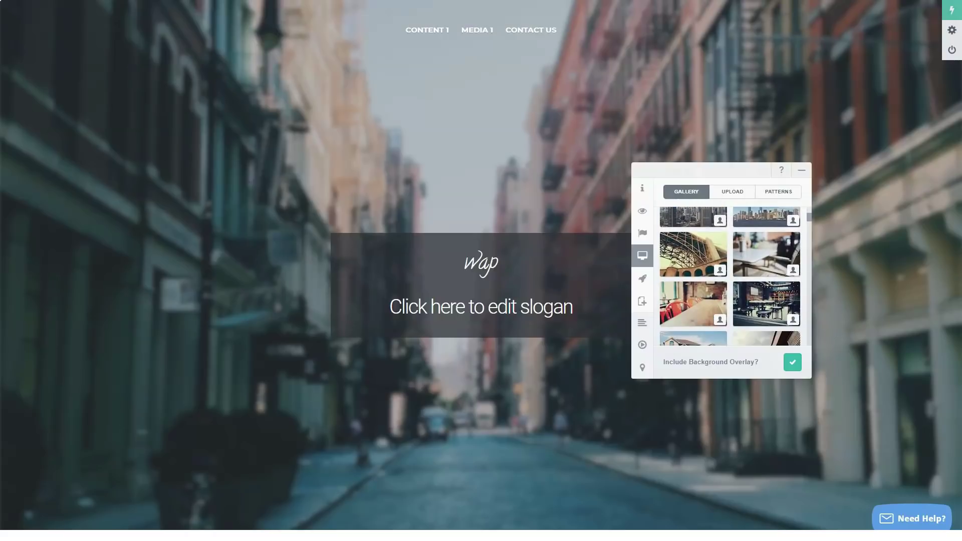
scroll(731, 276, down, 4)
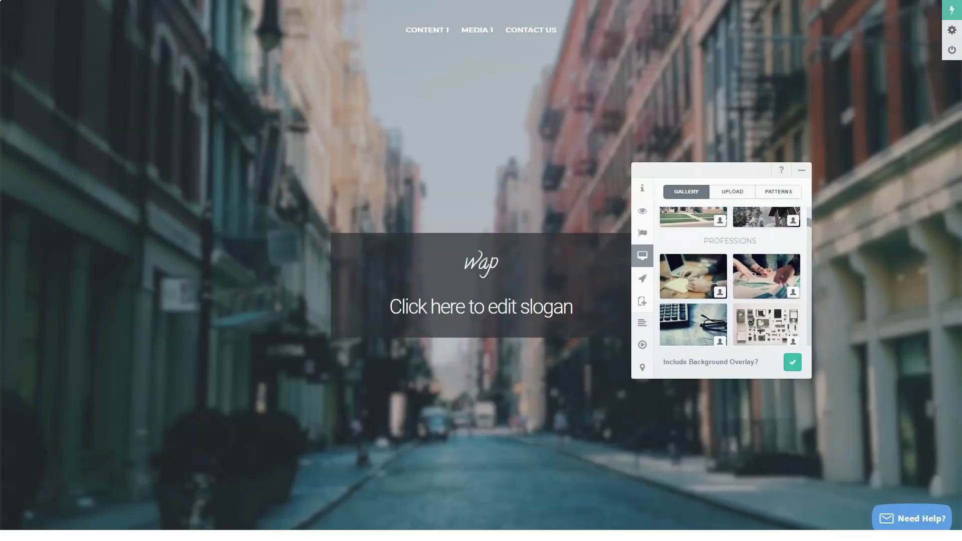
scroll(731, 276, down, 1)
scroll(731, 276, down, 2)
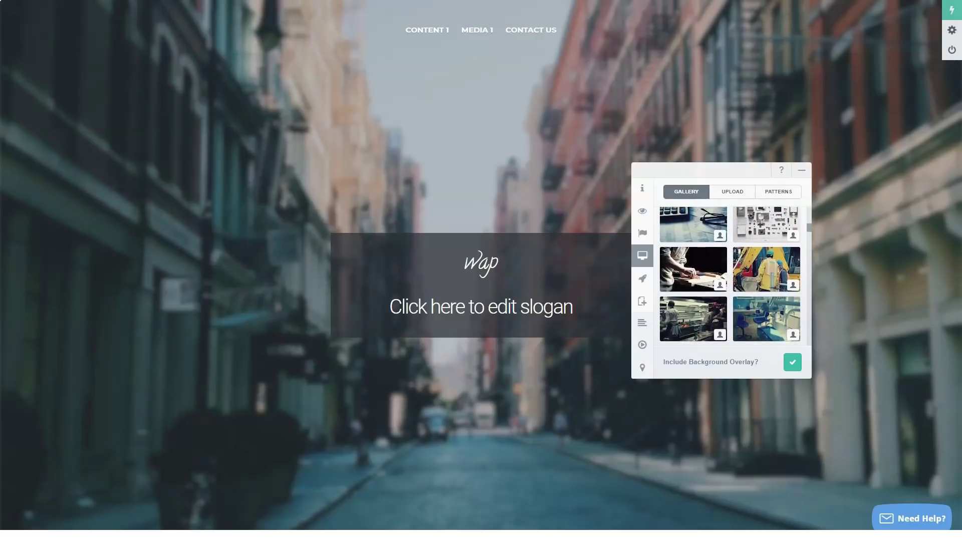
scroll(731, 276, down, 5)
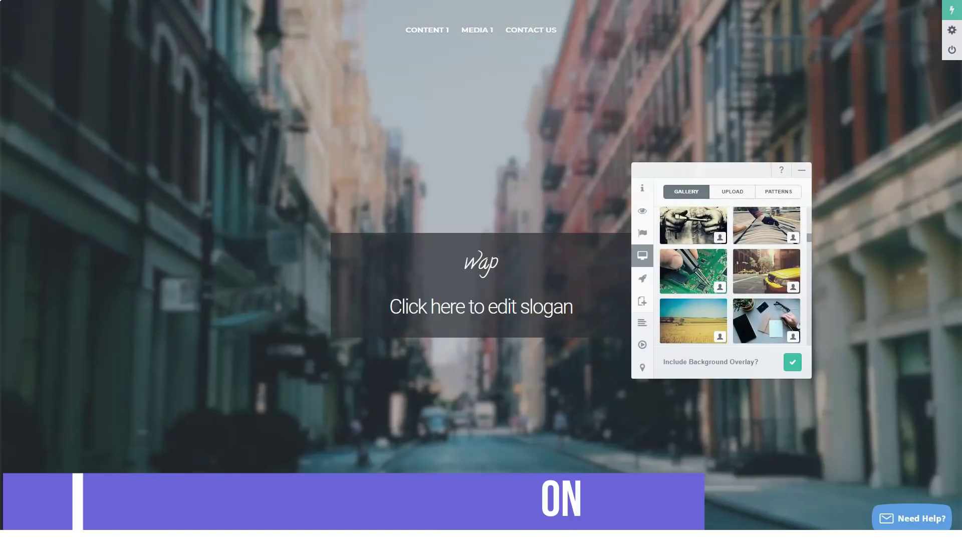
scroll(731, 275, down, 2)
scroll(731, 276, down, 4)
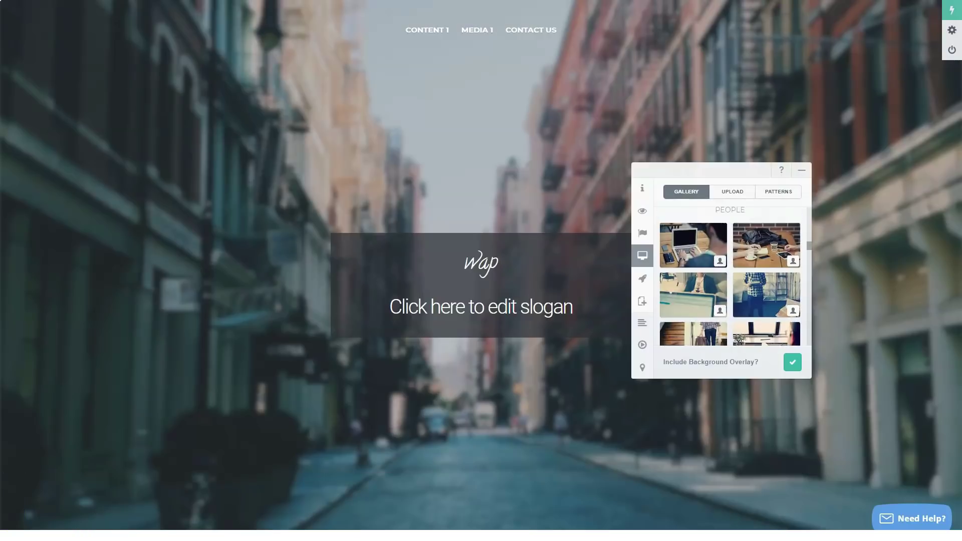
scroll(731, 276, down, 2)
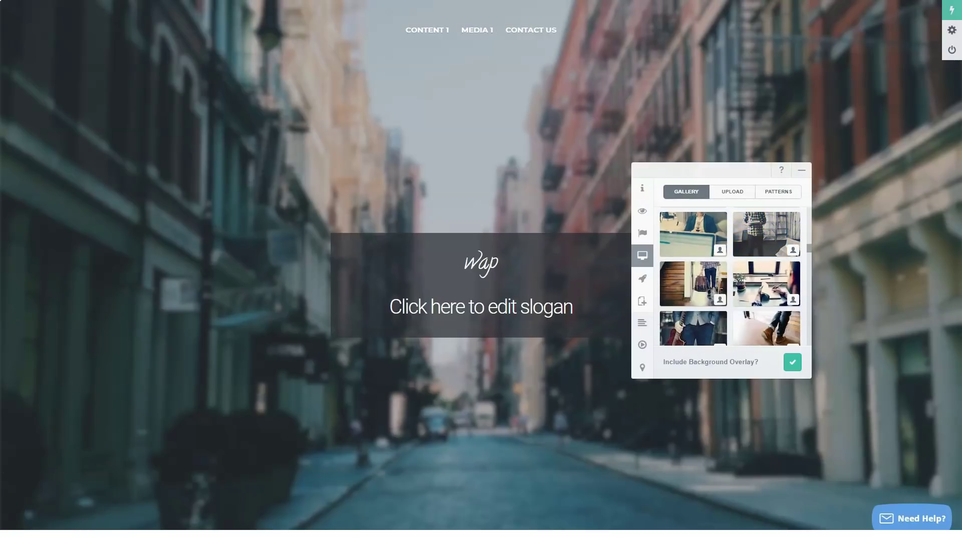
scroll(731, 276, up, 2)
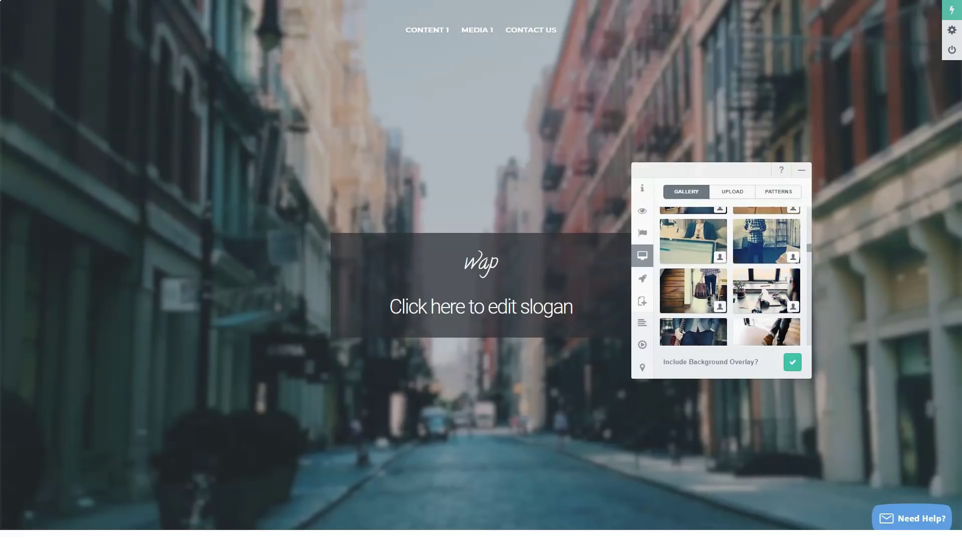
click(767, 290)
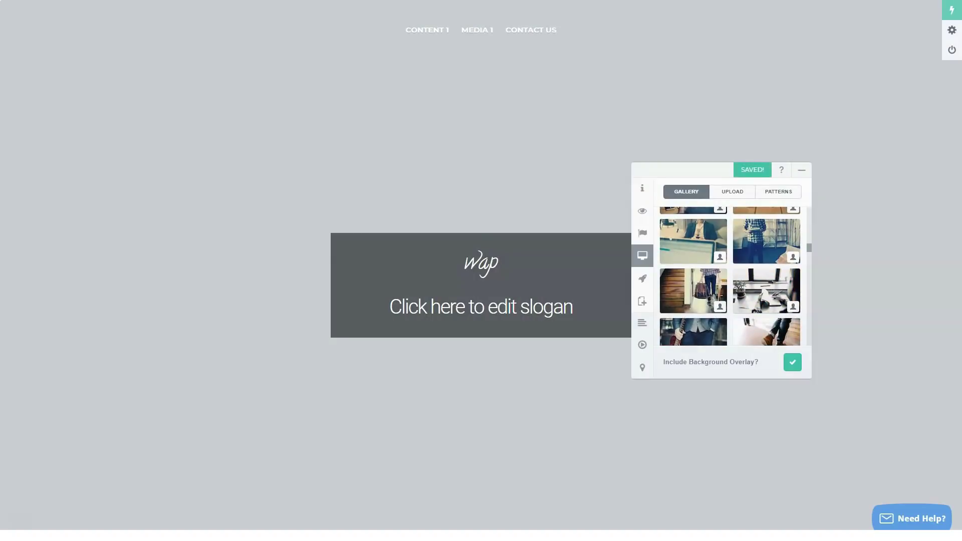
Browse further background photos in the gallery's People, Technology, and Food and Drinks categories
scroll(767, 290, down, 2)
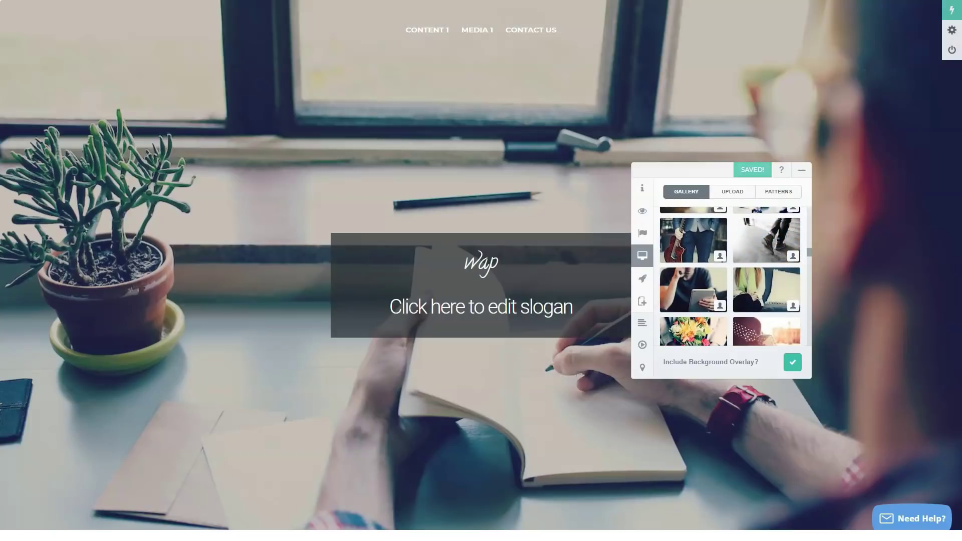
scroll(722, 276, down, 4)
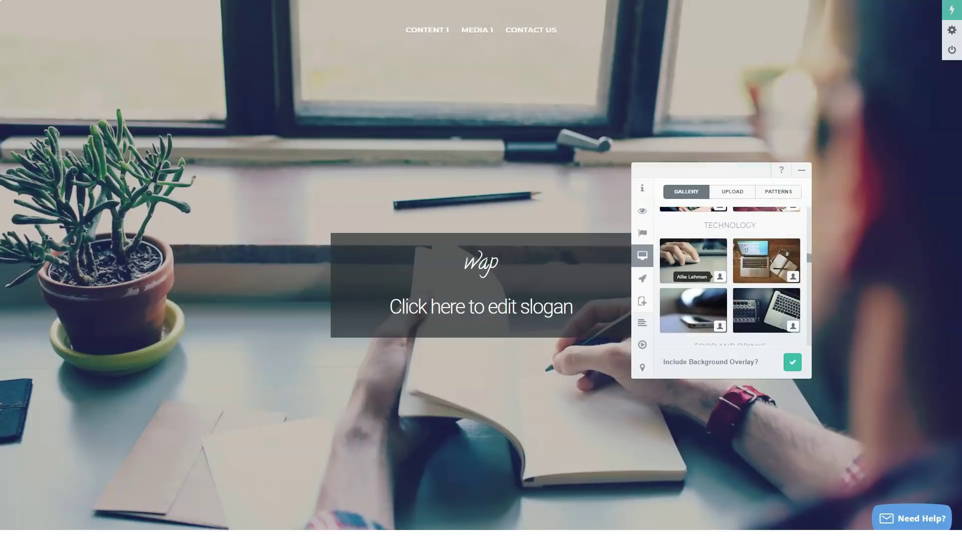
scroll(731, 276, down, 2)
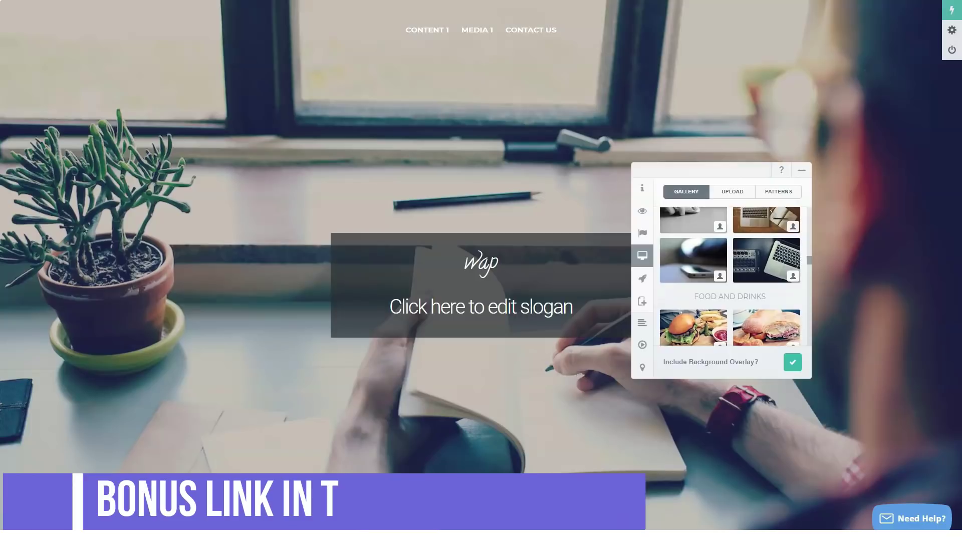
scroll(730, 275, down, 1)
scroll(730, 276, down, 5)
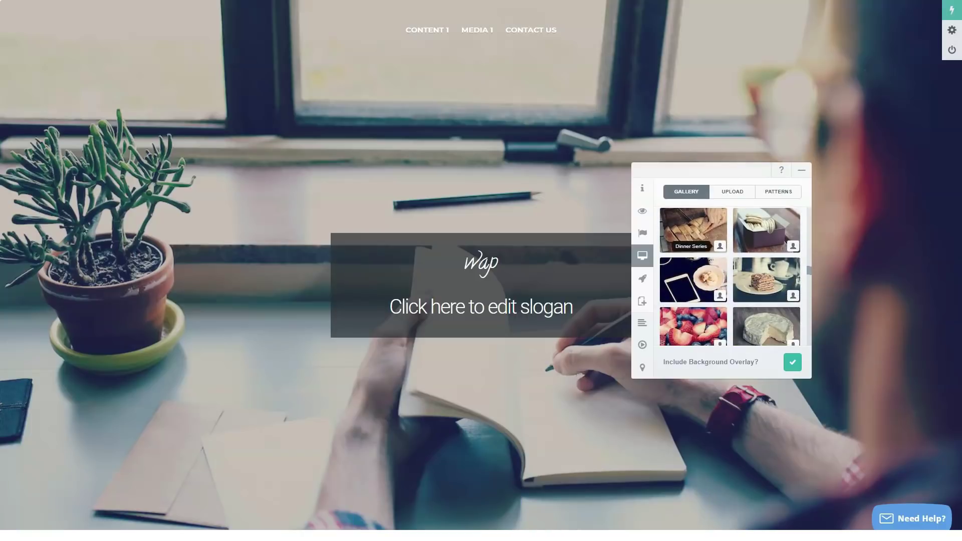
Examine the upload and pattern background options, and return to the gallery background
click(732, 192)
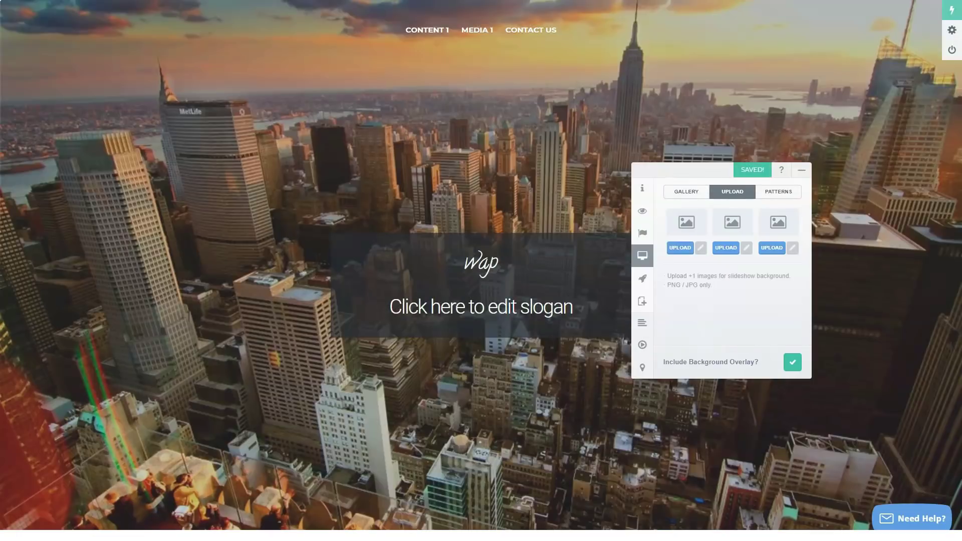
click(778, 192)
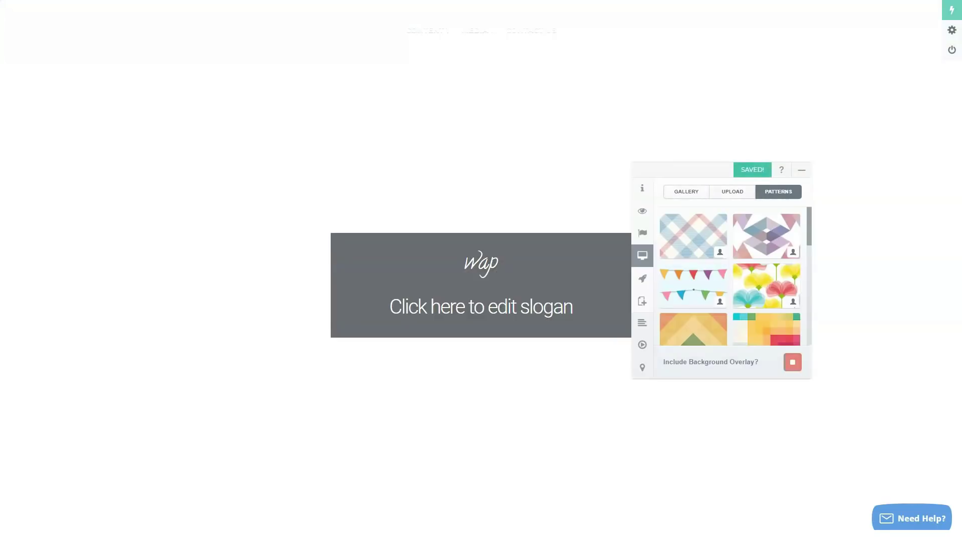
scroll(731, 275, down, 3)
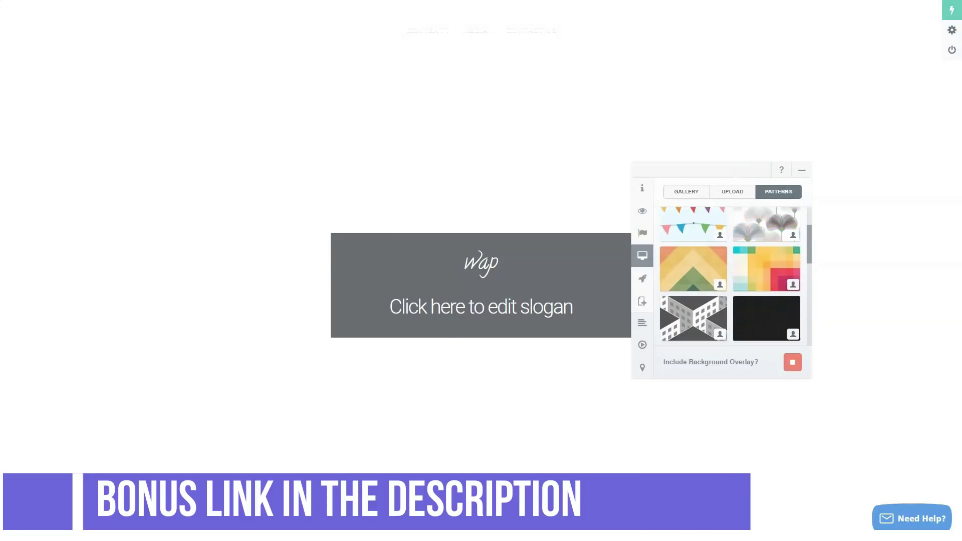
scroll(731, 276, down, 5)
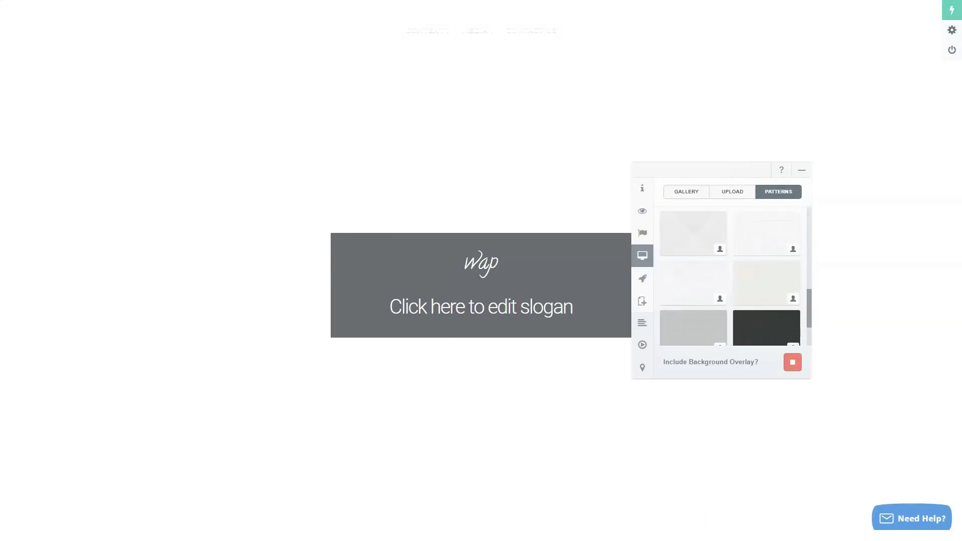
click(687, 192)
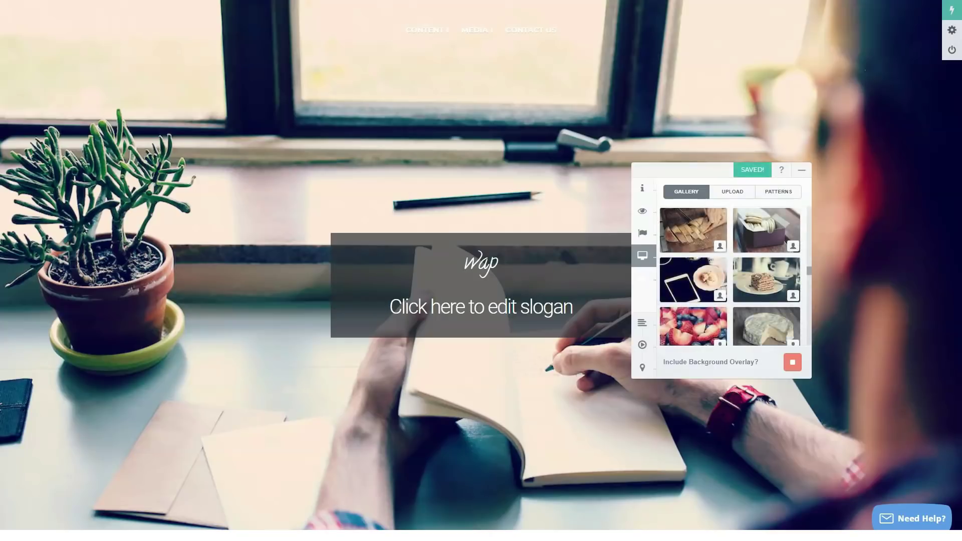
Review the available apps and the options for managing the site's sections
click(663, 278)
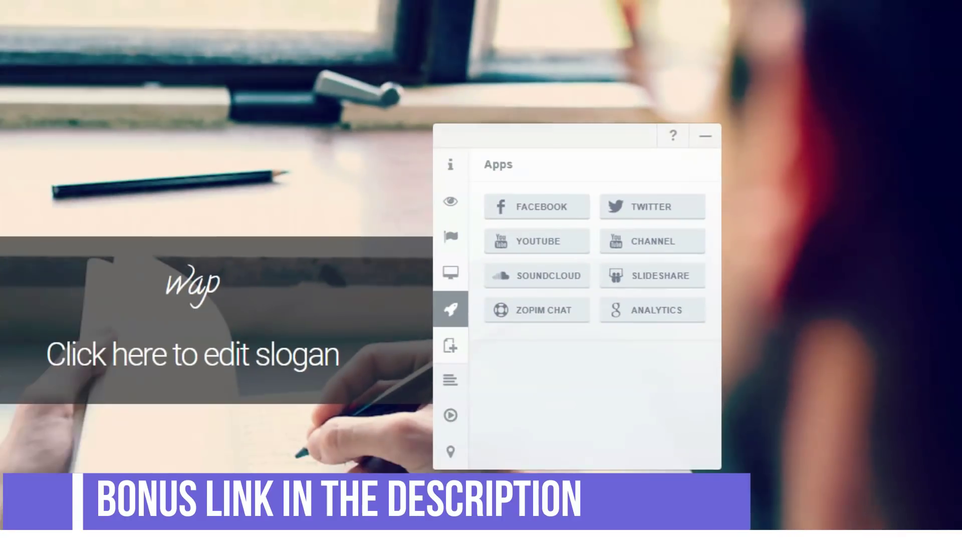
mouse_move(451, 346)
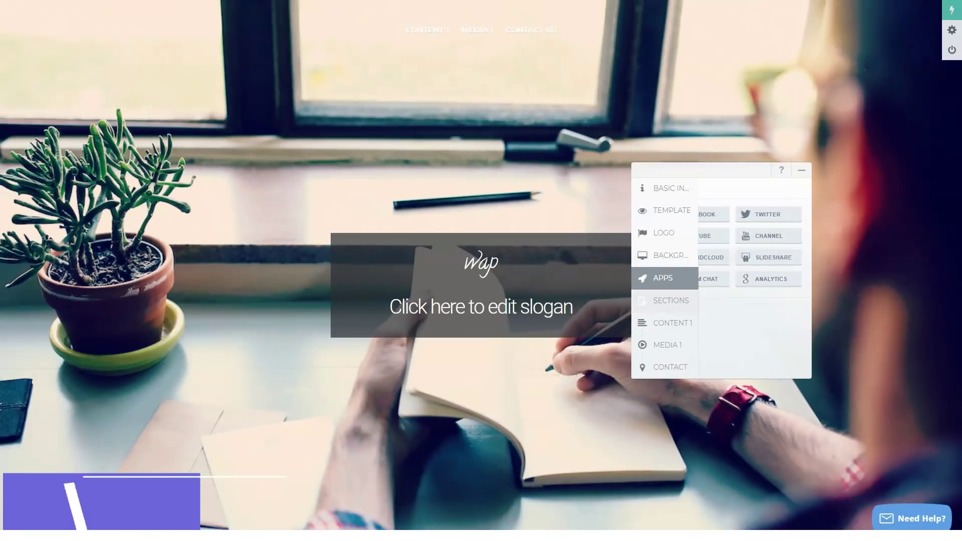
click(662, 301)
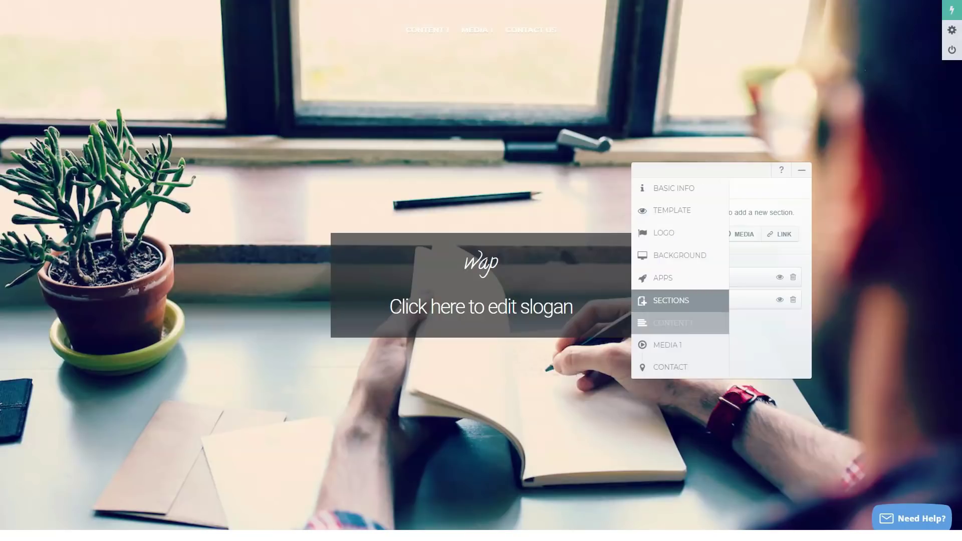
Open the Content 1 section's settings and examine the content types offered for its top part
click(672, 323)
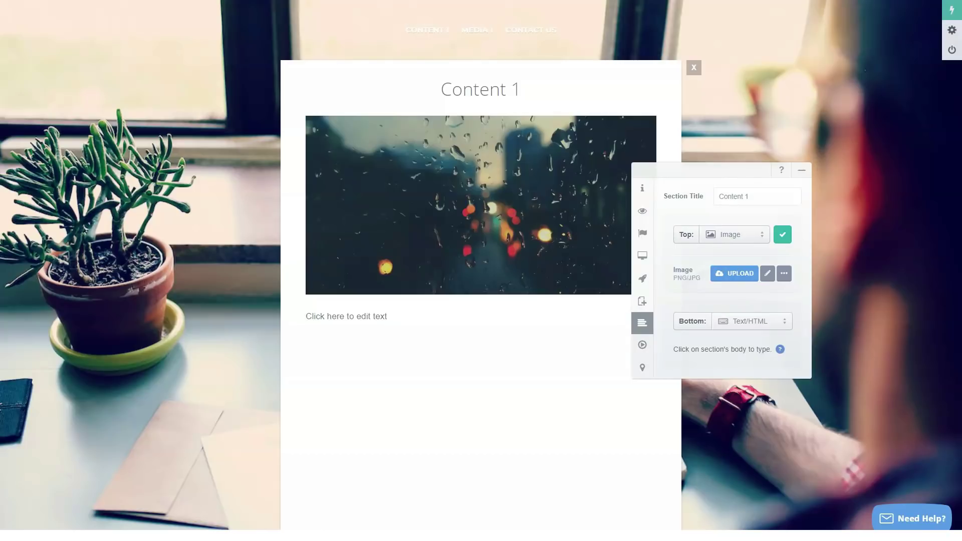
click(735, 234)
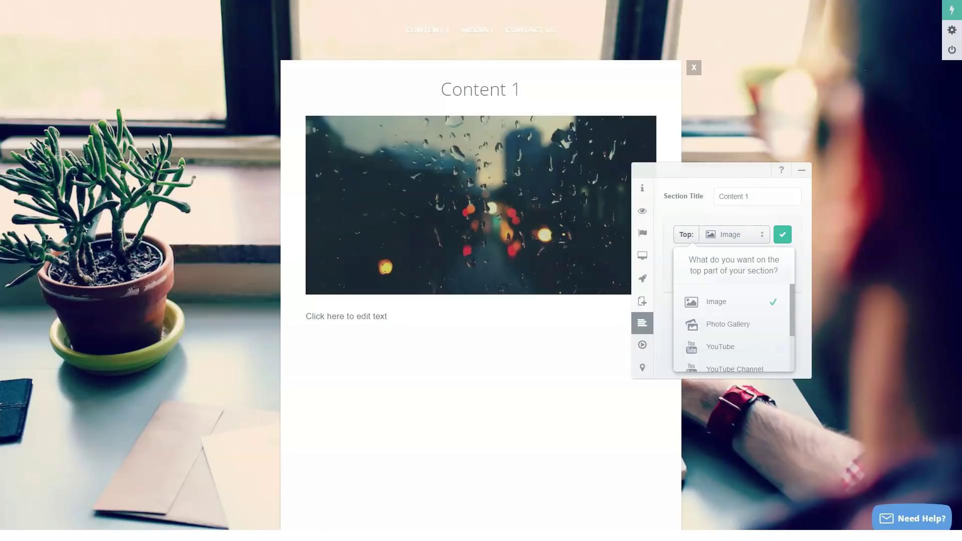
scroll(732, 329, down, 1)
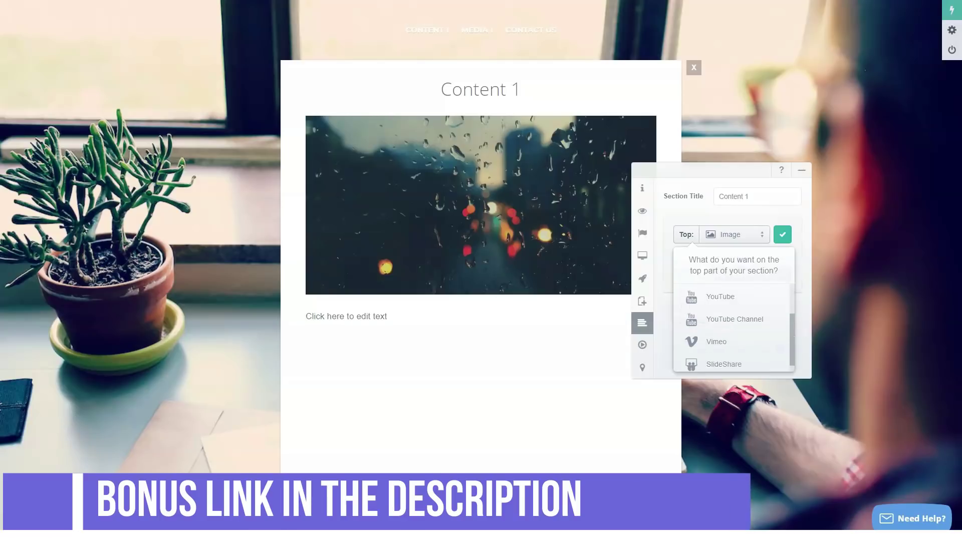
scroll(732, 311, down, 1)
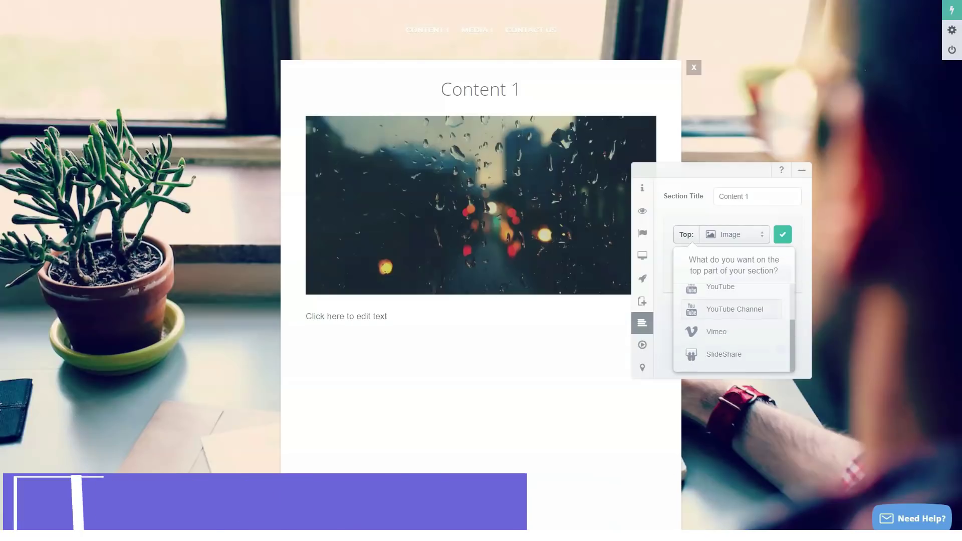
click(734, 234)
click(735, 234)
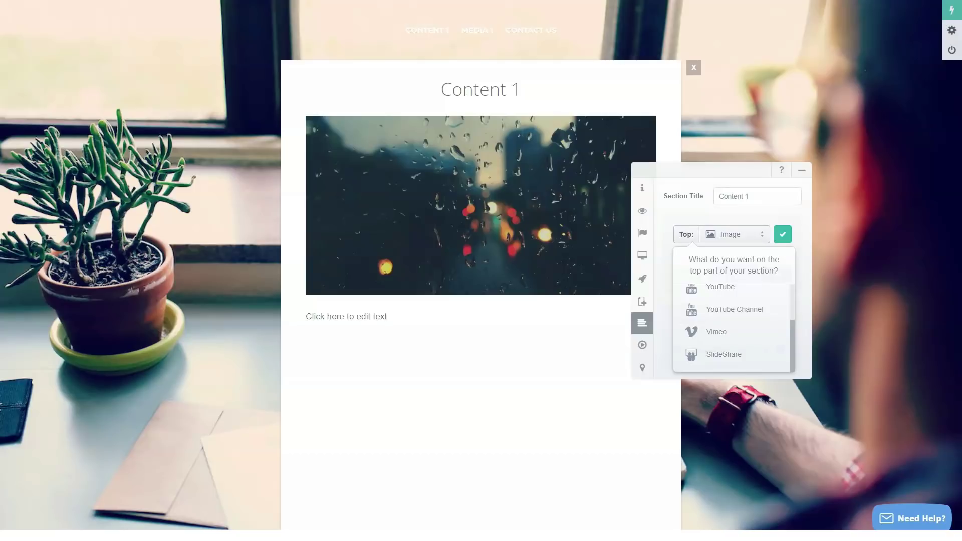
Rename the Content 1 section to "wap"
click(783, 235)
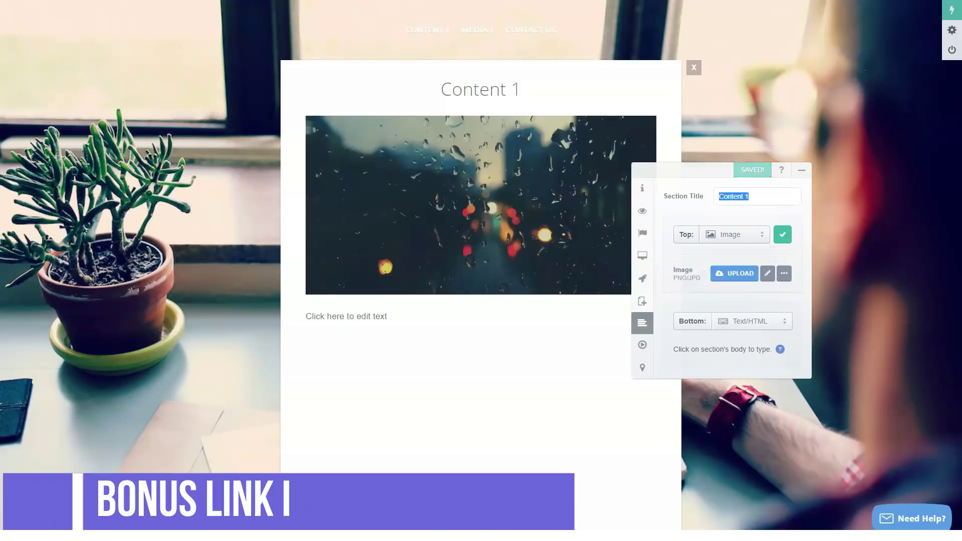
text(wa)
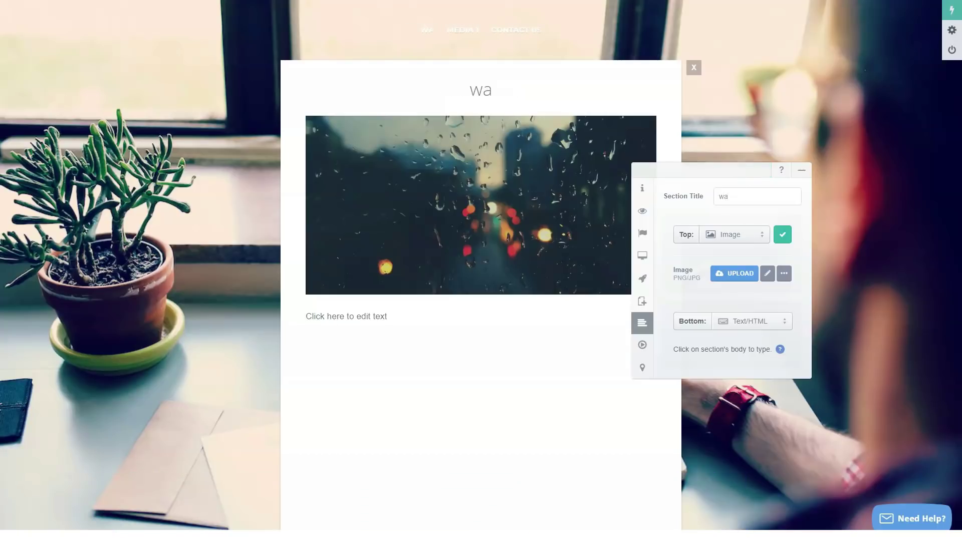
text(p)
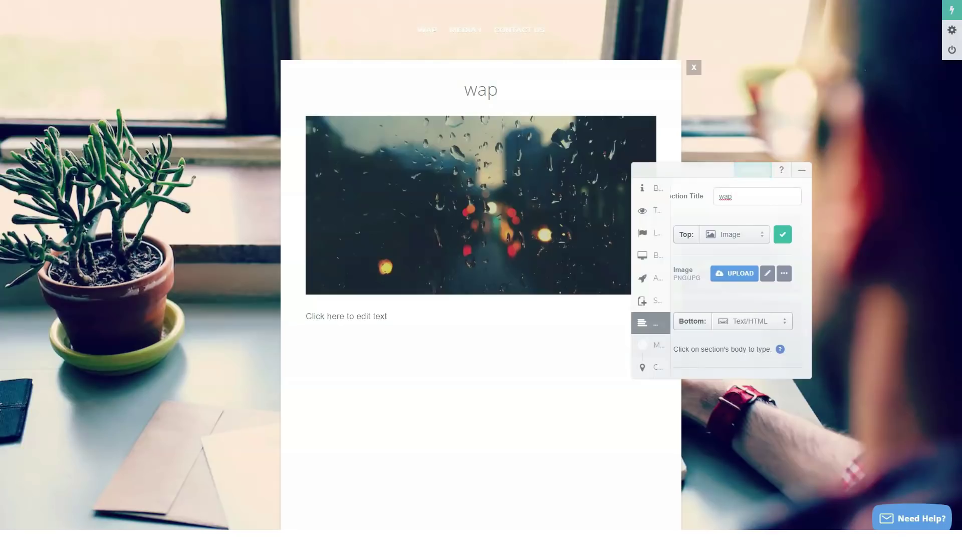
Open the Media 1 section's settings and examine the formats offered for the media section
click(662, 344)
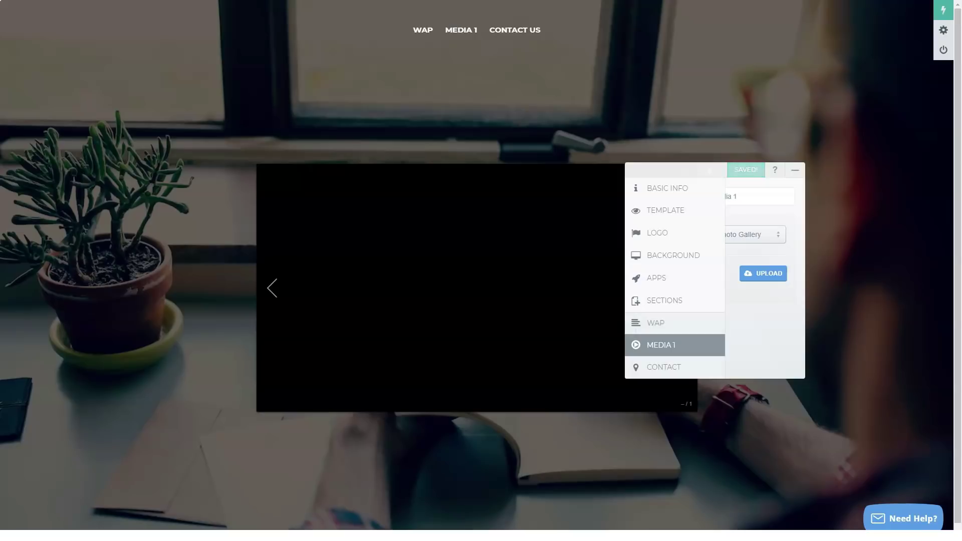
click(741, 235)
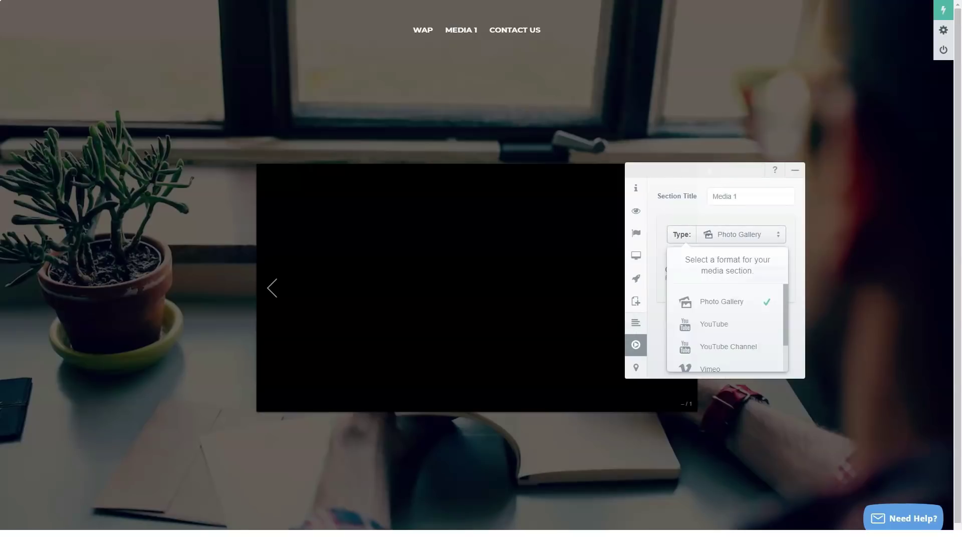
click(741, 235)
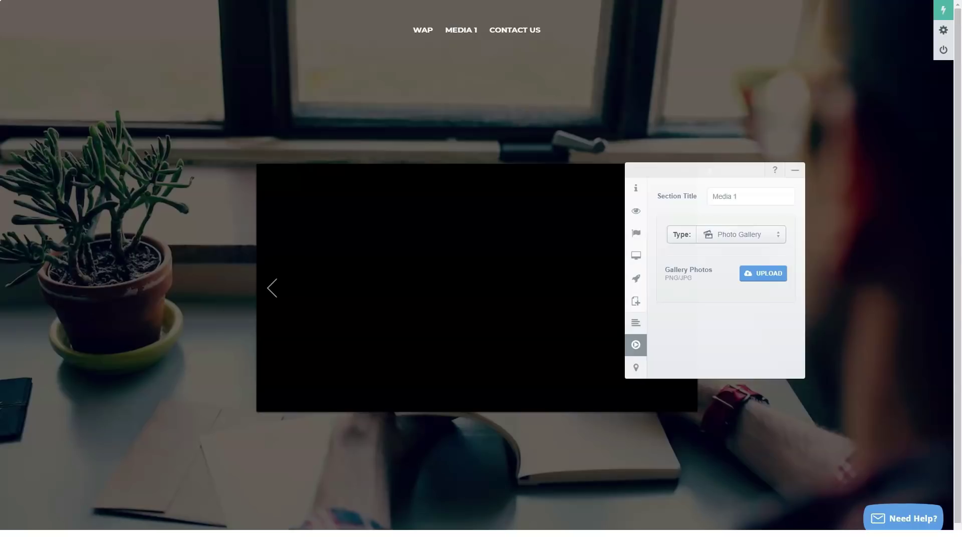
click(741, 235)
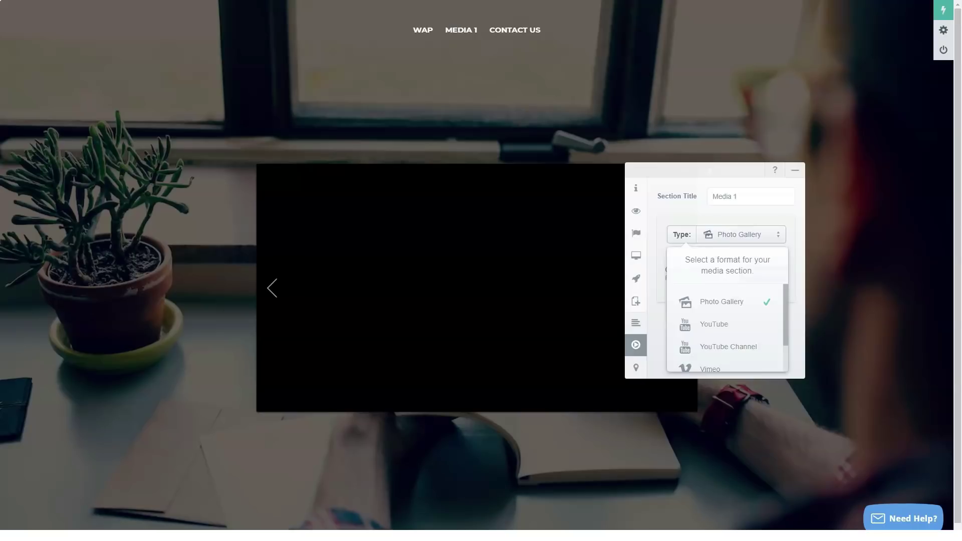
scroll(727, 328, down, 1)
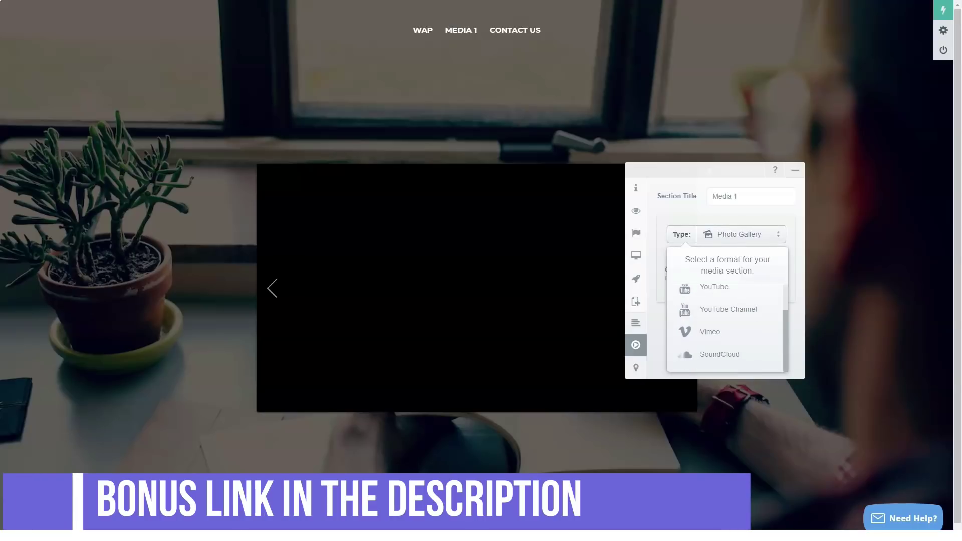
click(741, 234)
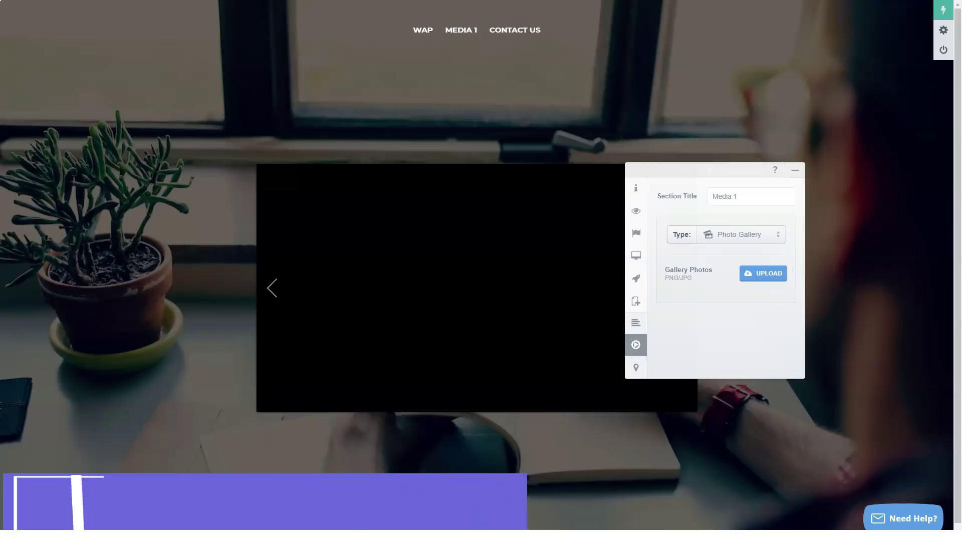
Open the Contact section's settings, dismiss the map error, review the map, address, phone, email and contact form options, and close the section
mouse_move(637, 366)
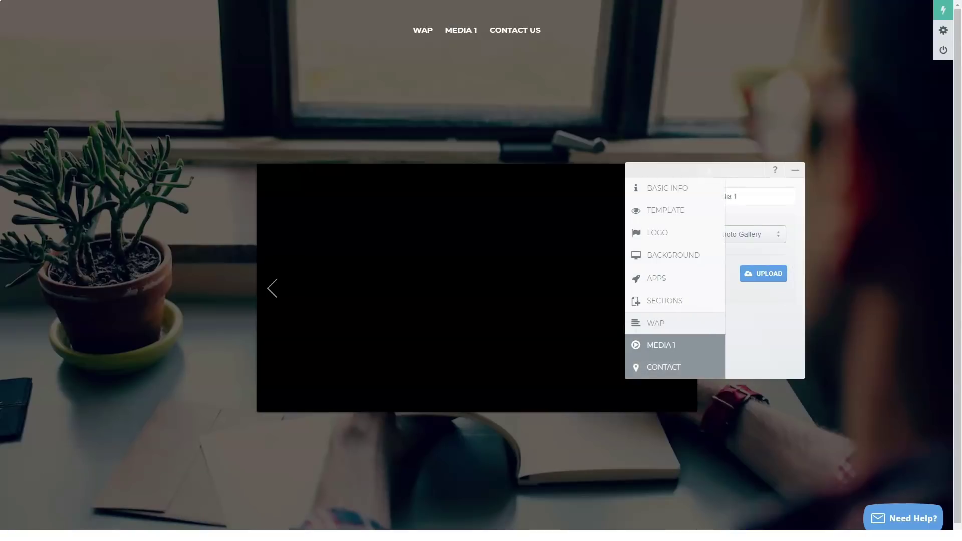
click(636, 367)
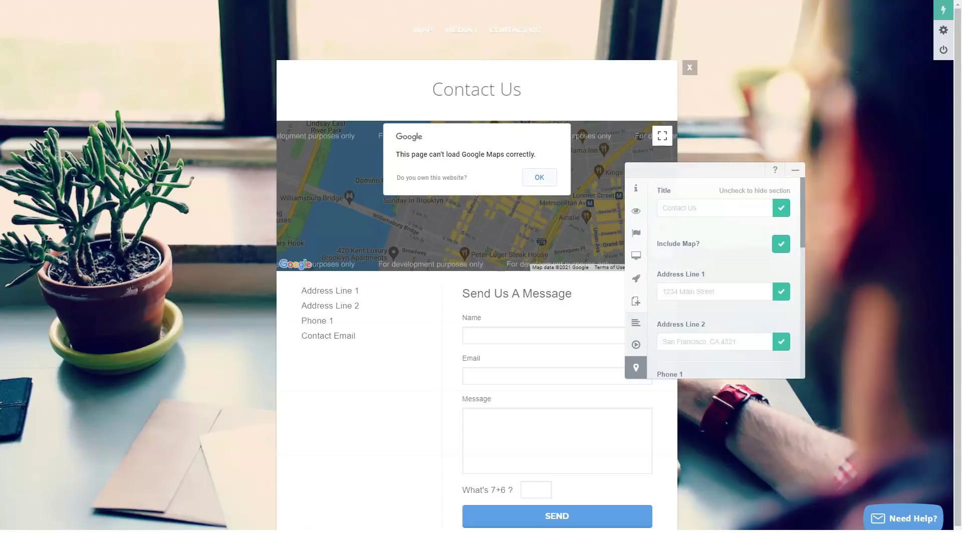
click(540, 178)
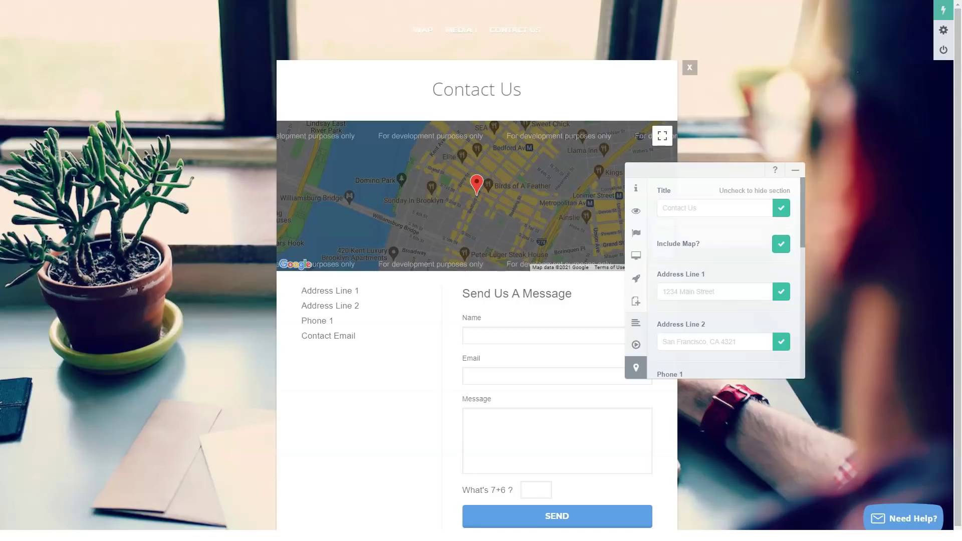
scroll(724, 279, down, 5)
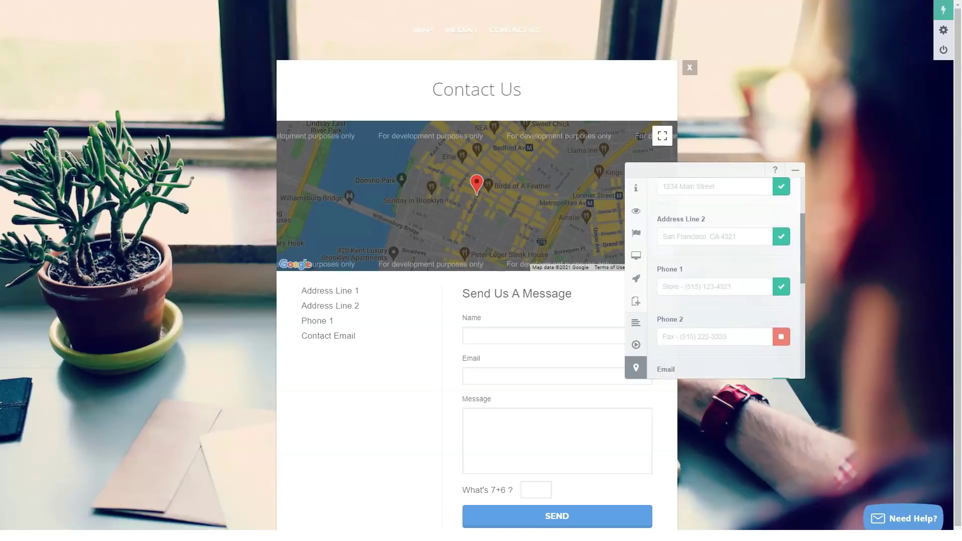
scroll(724, 278, down, 3)
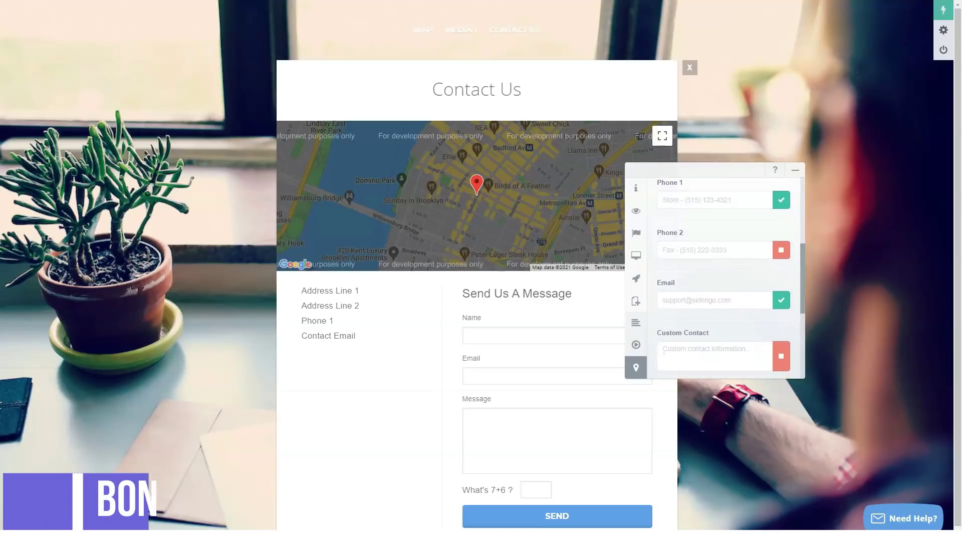
scroll(725, 278, down, 4)
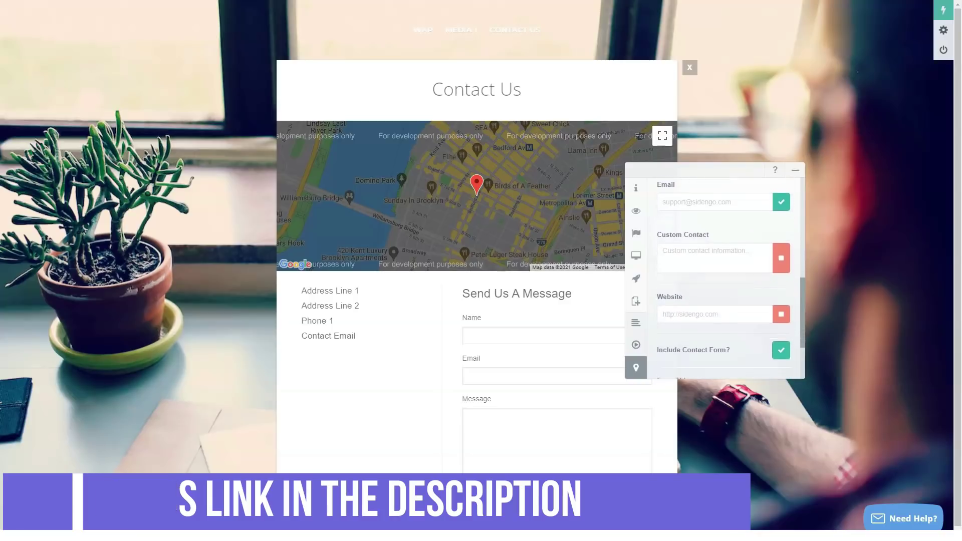
scroll(724, 278, down, 2)
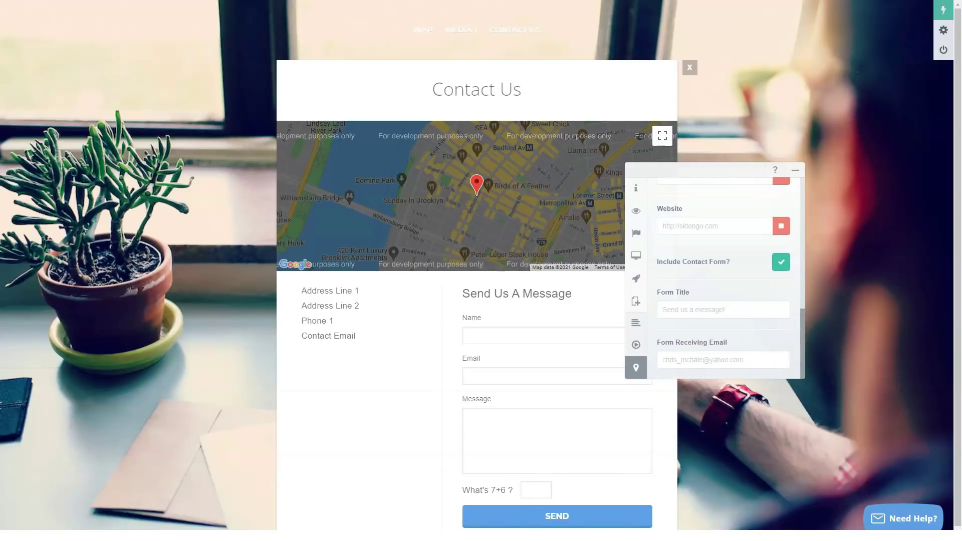
scroll(724, 279, up, 7)
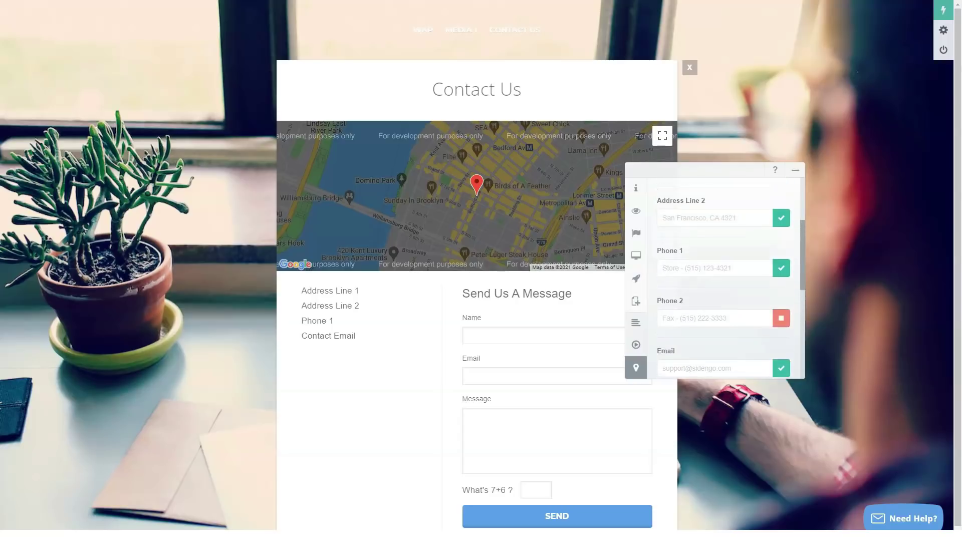
scroll(724, 278, up, 1)
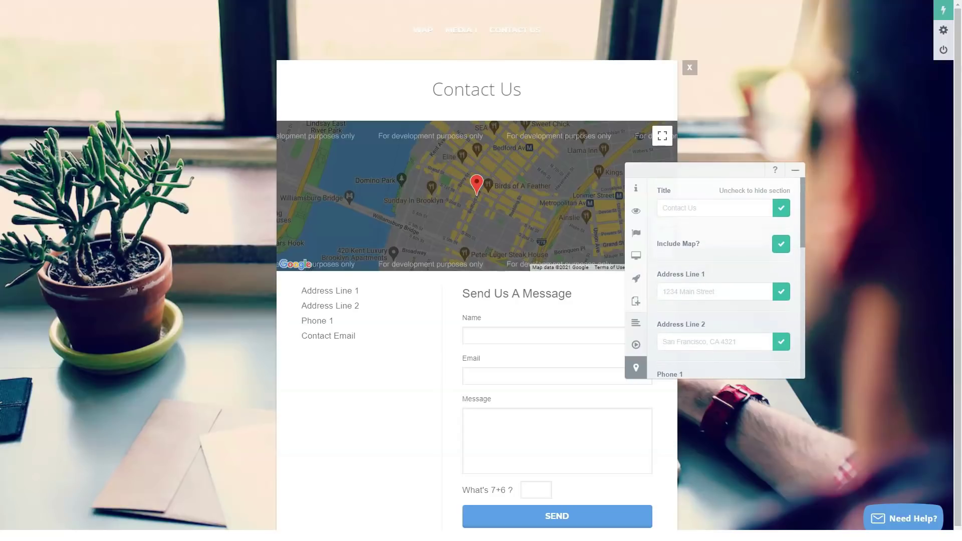
click(689, 67)
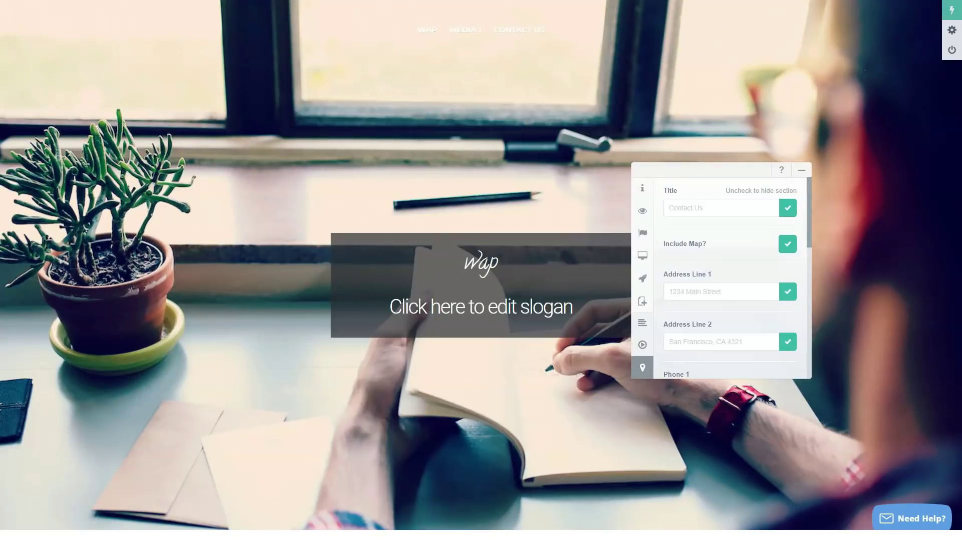
Minimize the editor's settings panel, preview the wap section from the site's navigation, and return to the home view
click(802, 171)
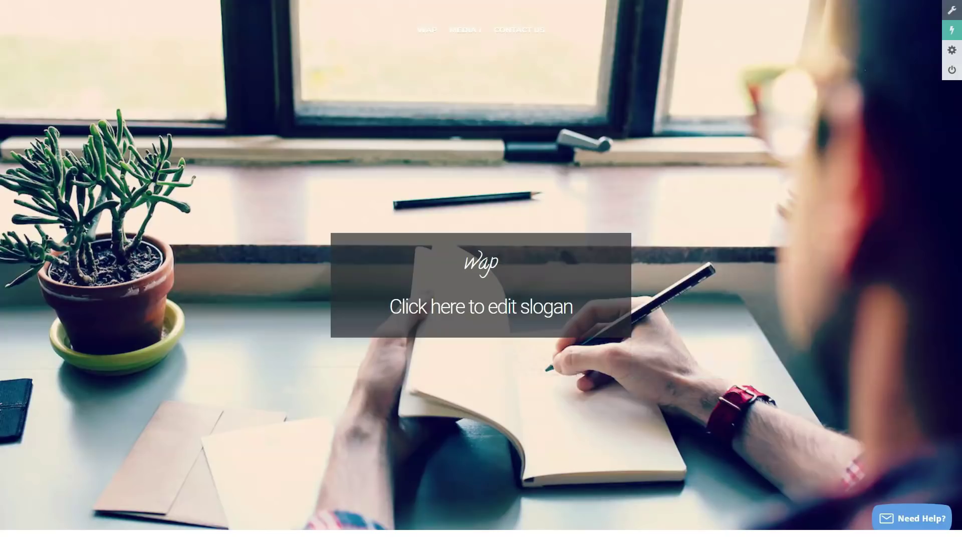
click(465, 30)
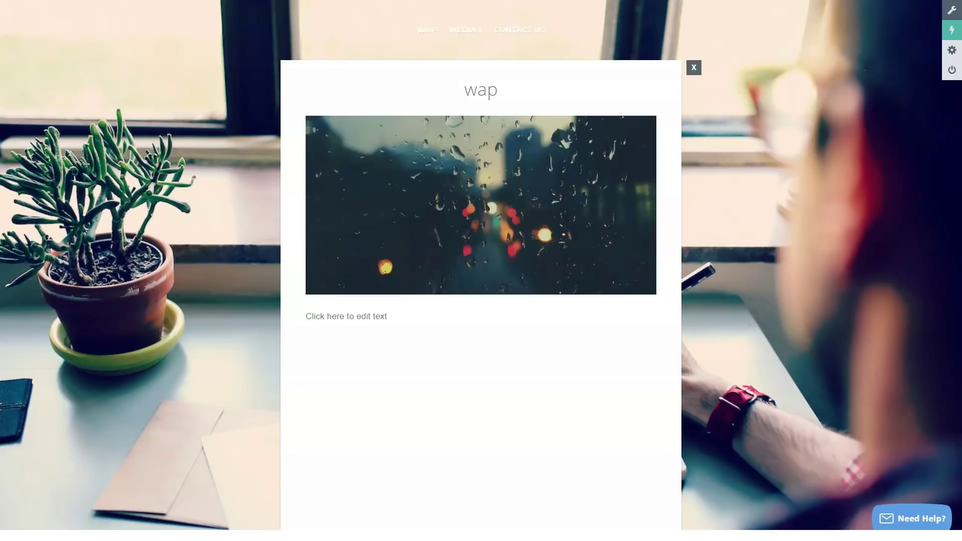
click(695, 68)
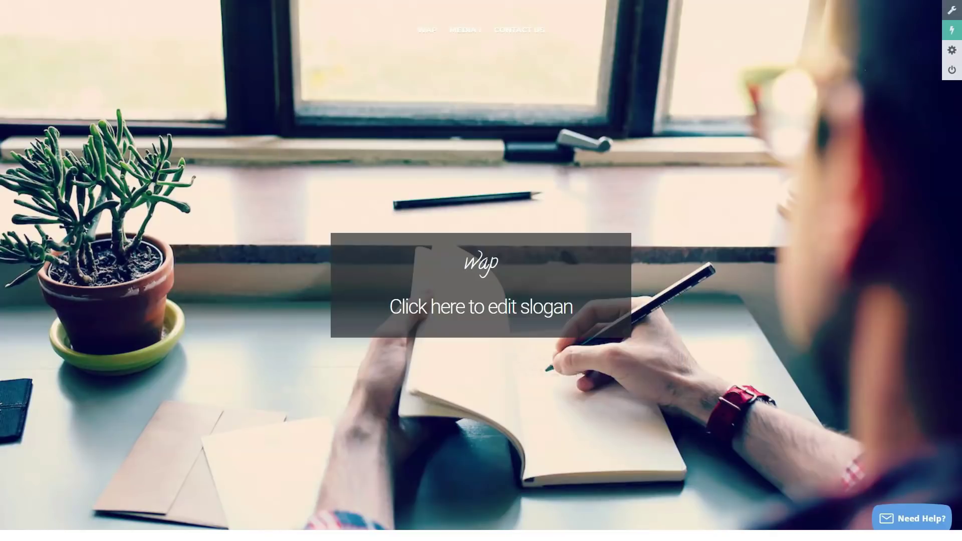